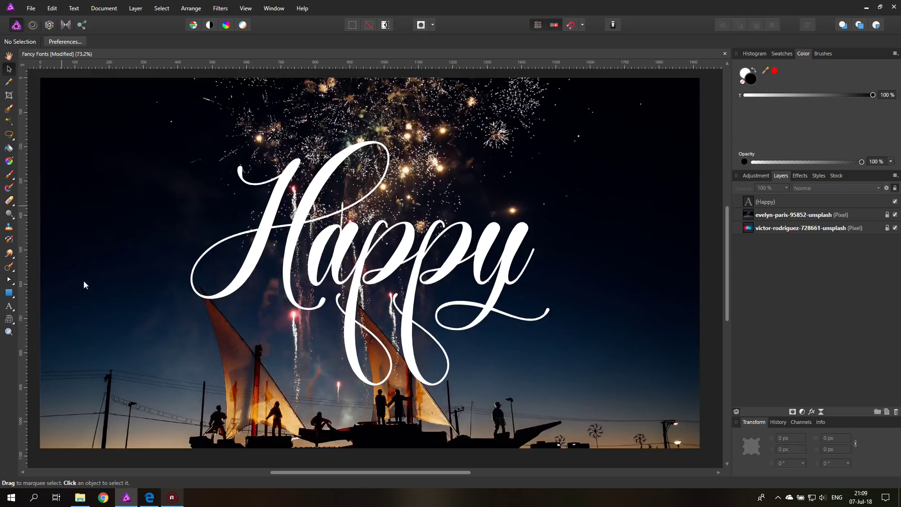
# Step: Back in the Happy document, add a mask nested inside the Happy text layer
pyautogui.click(149, 497)
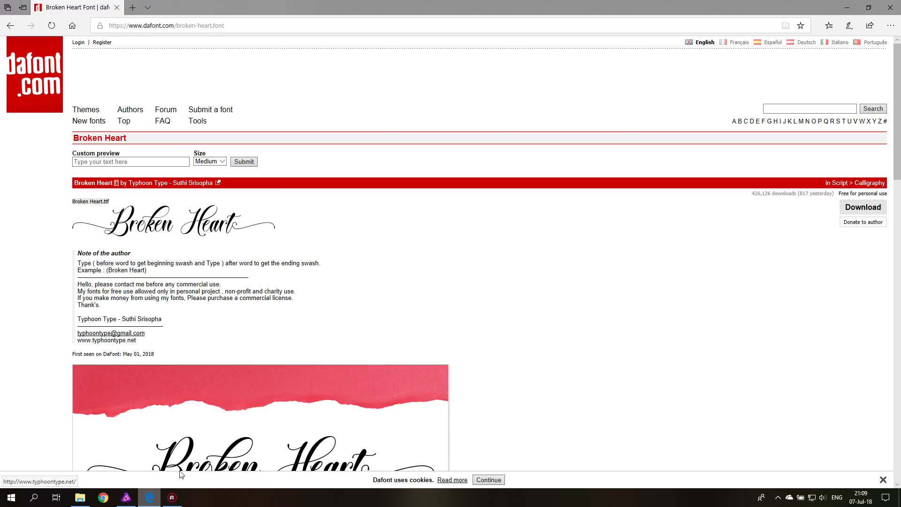
pyautogui.click(126, 499)
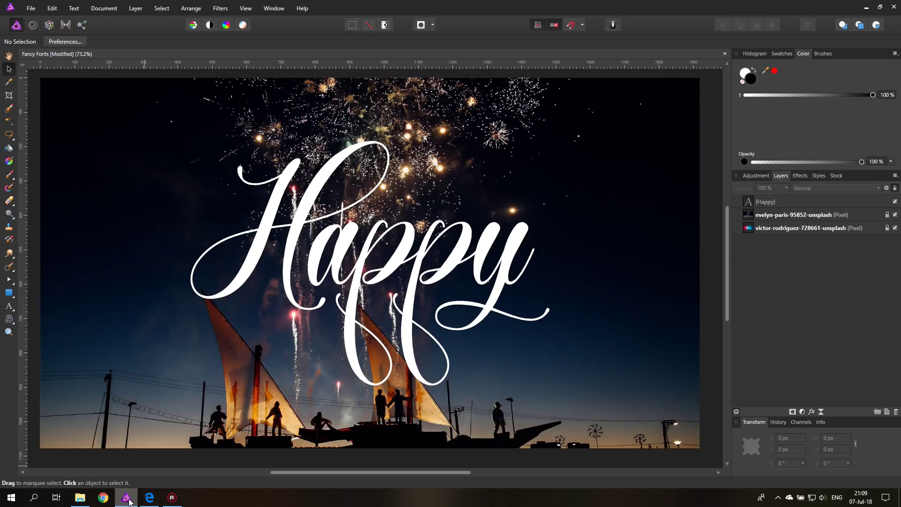
pyautogui.click(756, 201)
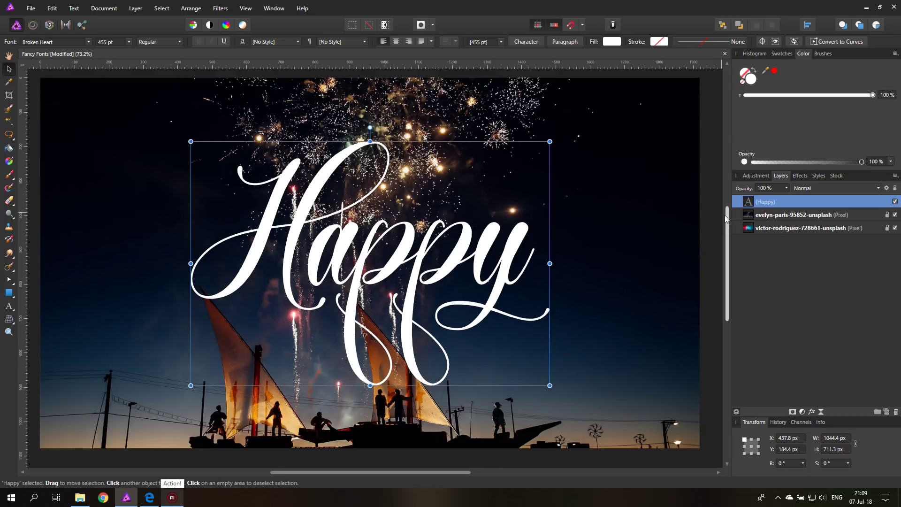
pyautogui.click(793, 411)
pyautogui.moveTo(747, 202); pyautogui.dragTo(766, 219)
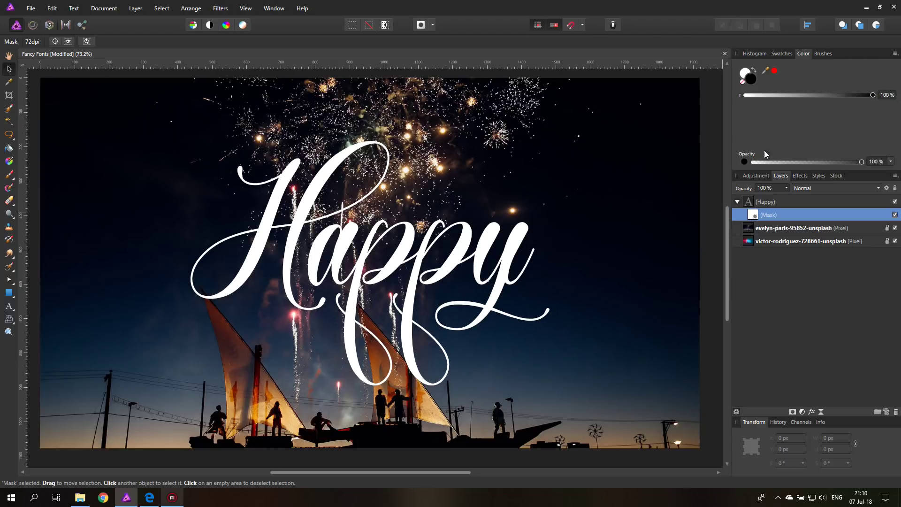
# Step: Set up a black Paint Brush at 36 px width and zoom in on the y's tail
pyautogui.click(829, 55)
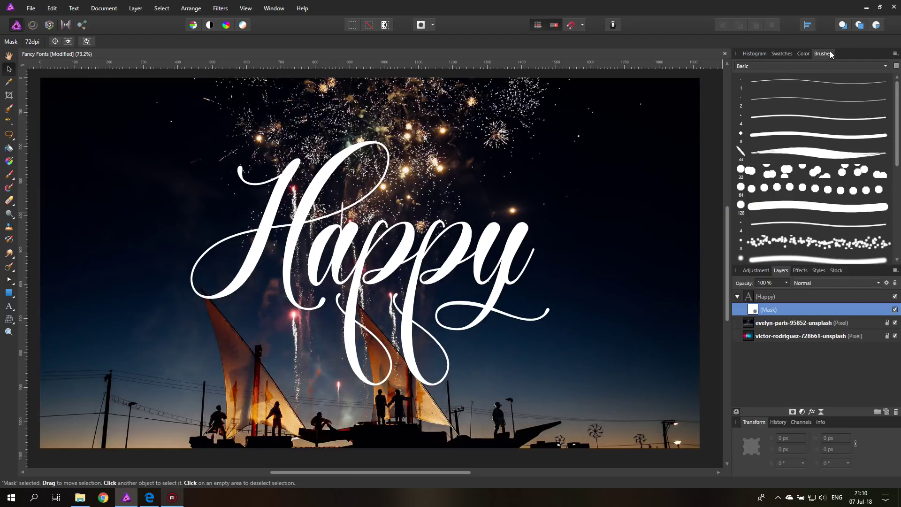
pyautogui.click(749, 207)
pyautogui.click(803, 53)
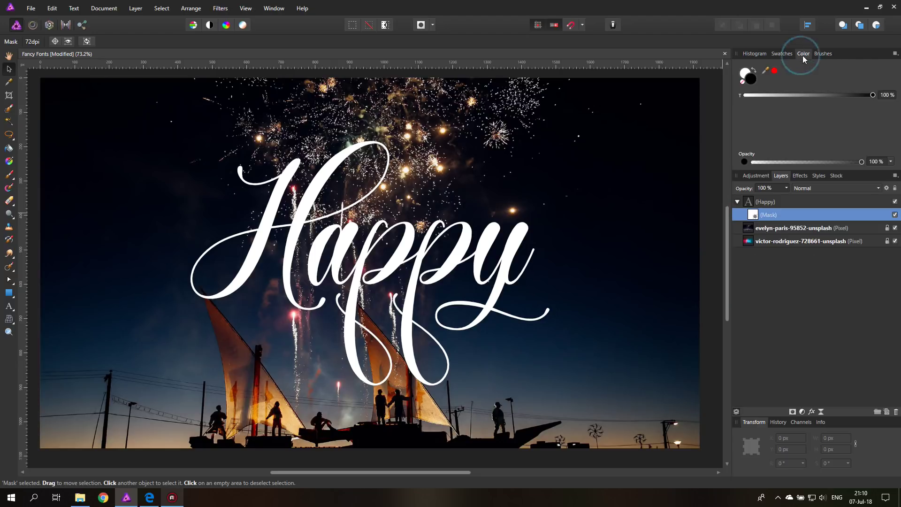
pyautogui.click(755, 70)
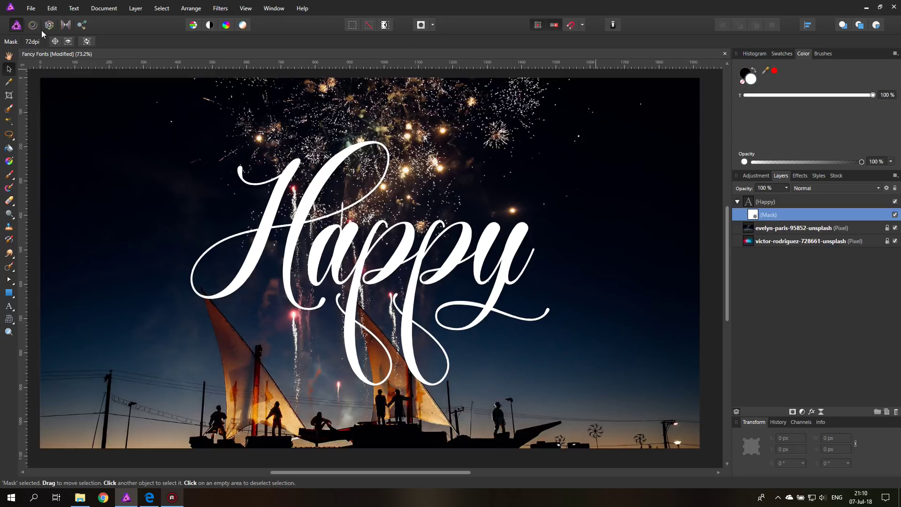
pyautogui.click(9, 175)
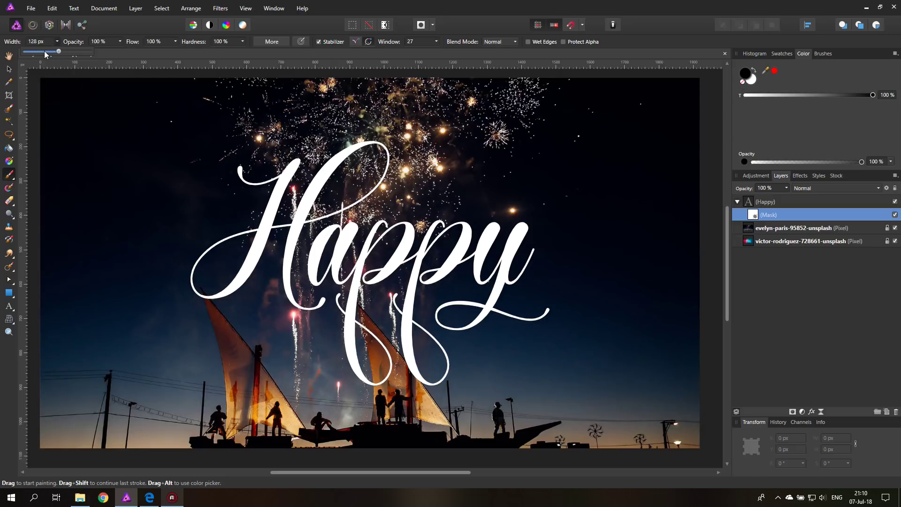
pyautogui.moveTo(58, 42); pyautogui.dragTo(60, 43)
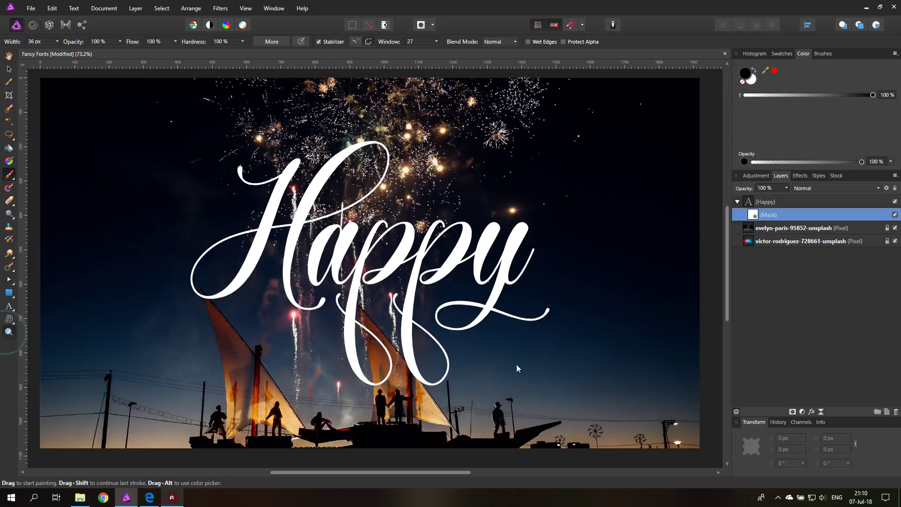
pyautogui.click(8, 332)
pyautogui.click(532, 311)
# Step: At 200% zoom with stabiliser off, paint black over the thin end of the y's tail
pyautogui.click(532, 311)
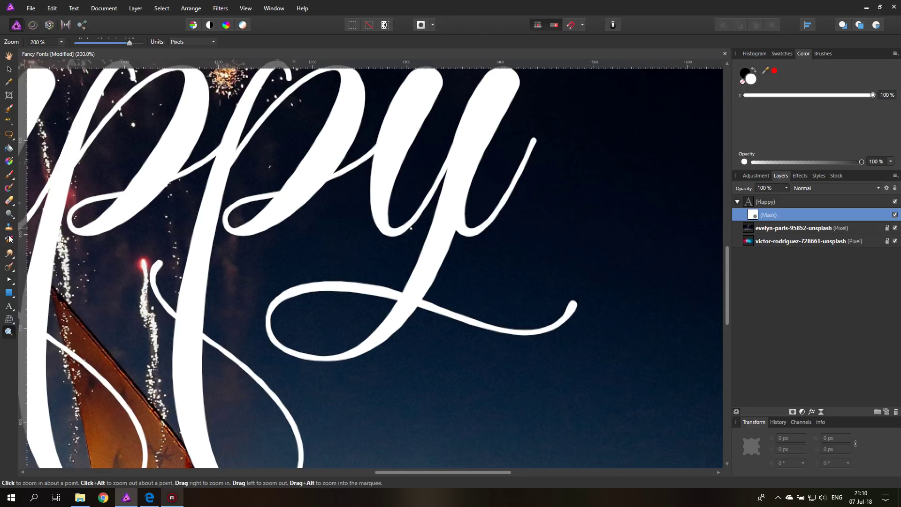
pyautogui.click(10, 178)
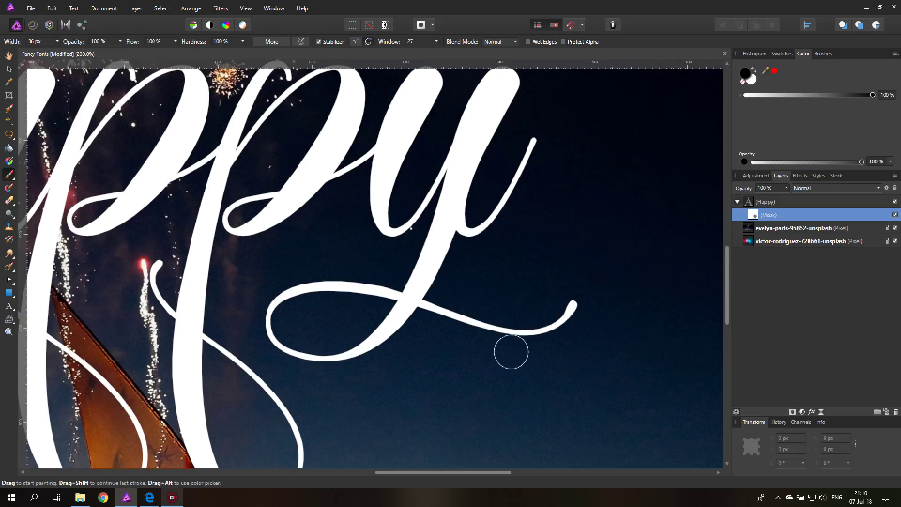
pyautogui.moveTo(588, 287); pyautogui.dragTo(569, 315)
pyautogui.click(318, 41)
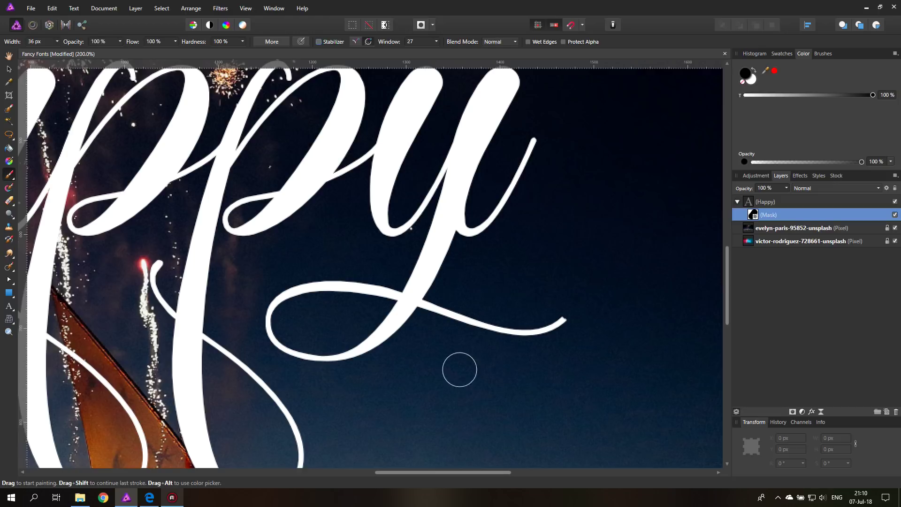
pyautogui.moveTo(416, 314); pyautogui.dragTo(479, 325)
pyautogui.moveTo(583, 324)
pyautogui.mouseDown()
pyautogui.moveTo(457, 340)
pyautogui.moveTo(424, 322)
pyautogui.mouseUp()
pyautogui.moveTo(587, 322)
pyautogui.mouseDown()
pyautogui.moveTo(499, 328)
pyautogui.moveTo(431, 311)
pyautogui.mouseUp()
pyautogui.hotkey('ctrl', 'z')
pyautogui.moveTo(581, 313)
pyautogui.mouseDown()
pyautogui.moveTo(499, 325)
pyautogui.moveTo(428, 312)
pyautogui.moveTo(437, 309)
pyautogui.mouseUp()
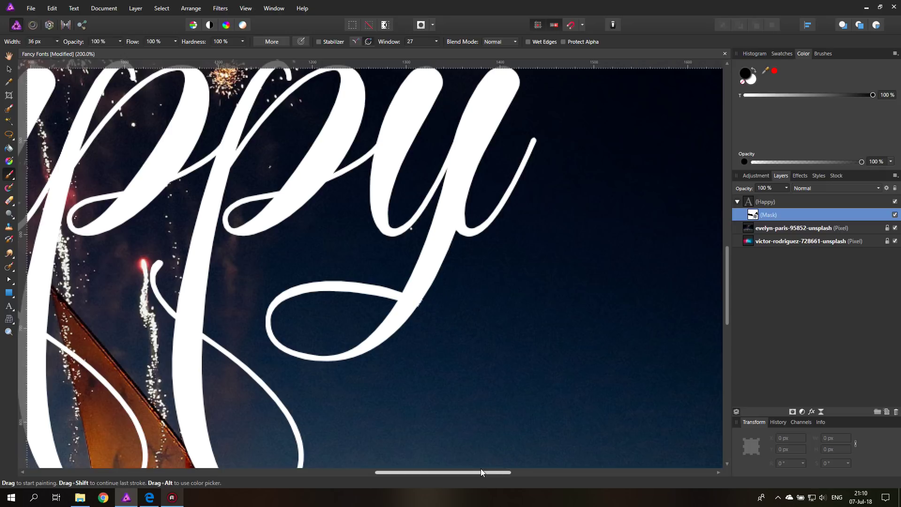
# Step: Mask out the H's curly lead-in loop, then fit the whole image in view
pyautogui.moveTo(483, 471); pyautogui.dragTo(314, 434)
pyautogui.scroll(6, 477, 282)
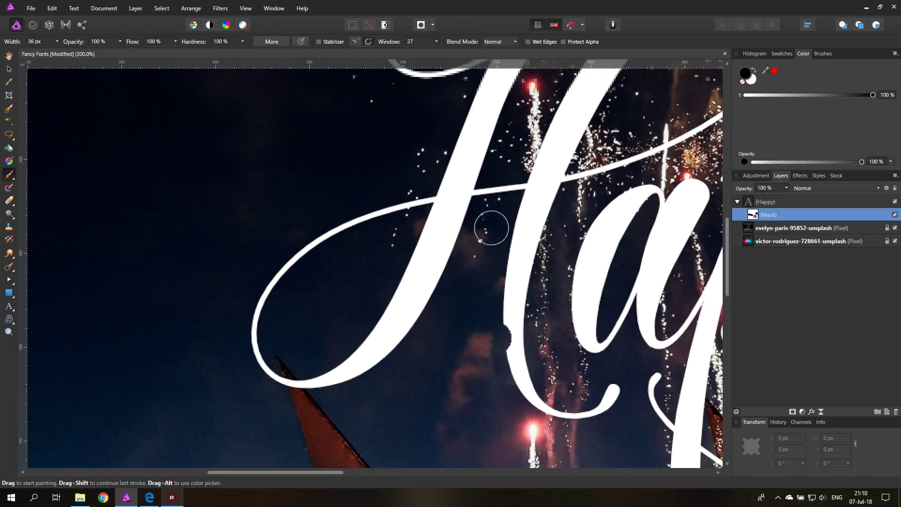
pyautogui.moveTo(392, 237)
pyautogui.mouseDown()
pyautogui.moveTo(399, 272)
pyautogui.moveTo(439, 245)
pyautogui.moveTo(442, 257)
pyautogui.moveTo(474, 248)
pyautogui.moveTo(468, 225)
pyautogui.moveTo(460, 231)
pyautogui.moveTo(467, 252)
pyautogui.mouseUp()
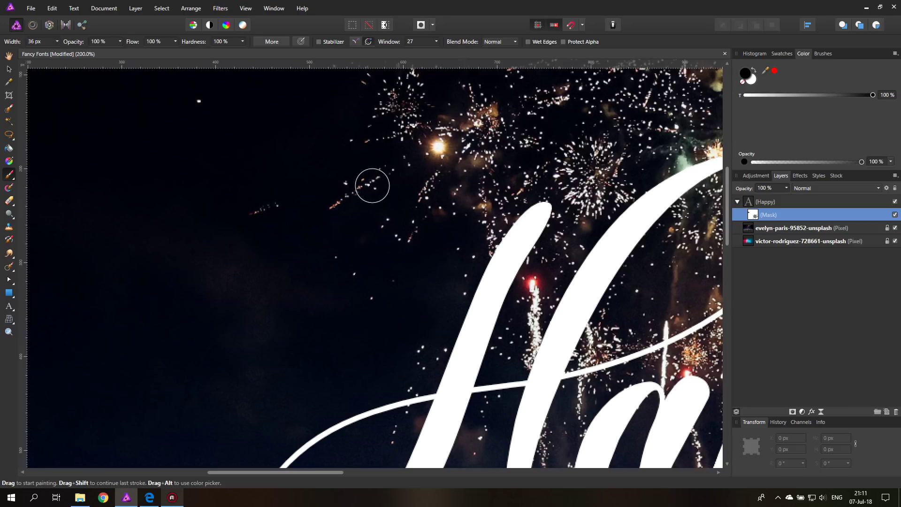
pyautogui.hotkey('ctrl', '0')
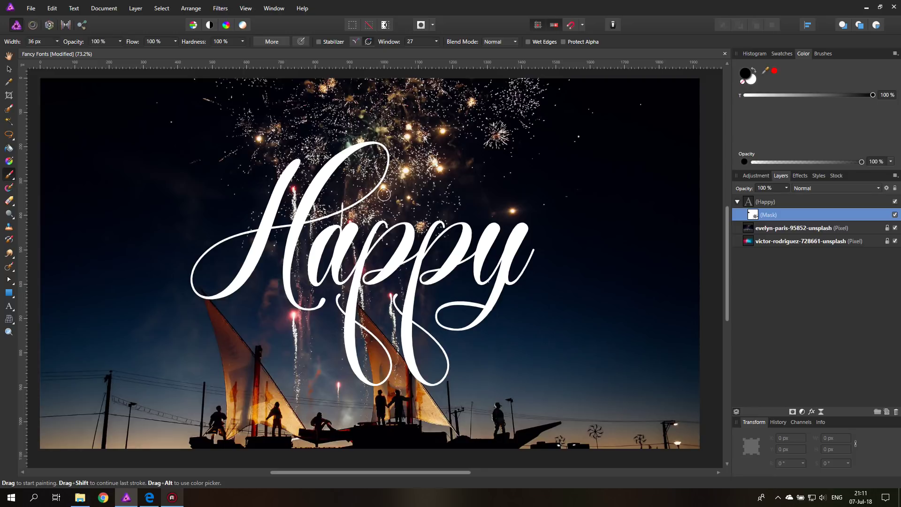
# Step: Add a pixel layer above Happy and pick a white 33 px Round Brush
pyautogui.click(751, 203)
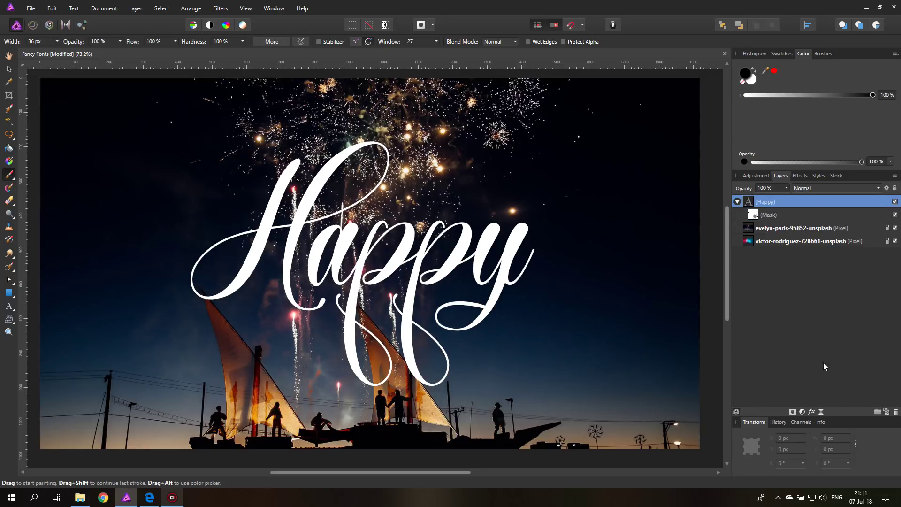
pyautogui.click(887, 412)
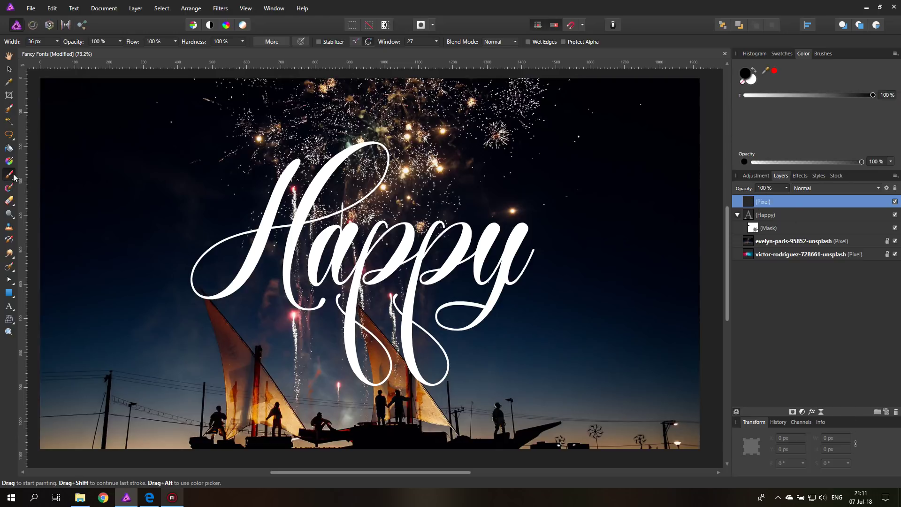
pyautogui.click(755, 70)
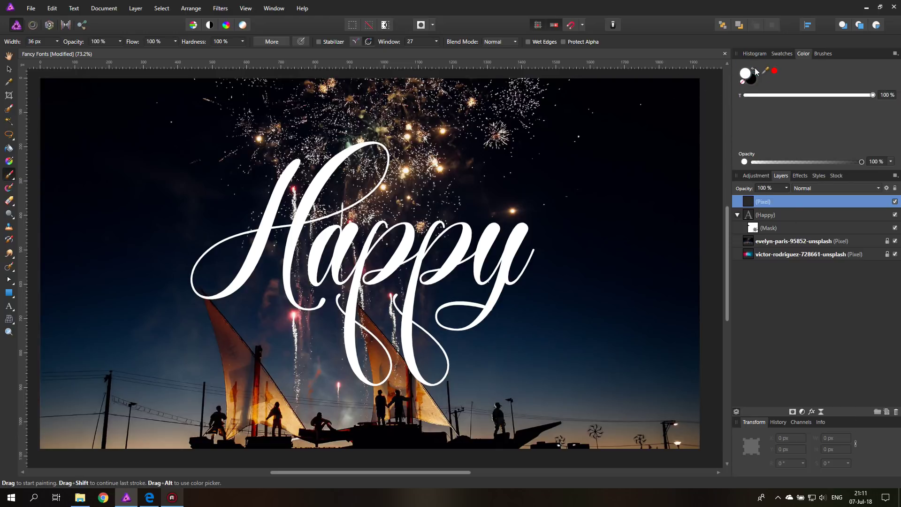
pyautogui.click(823, 55)
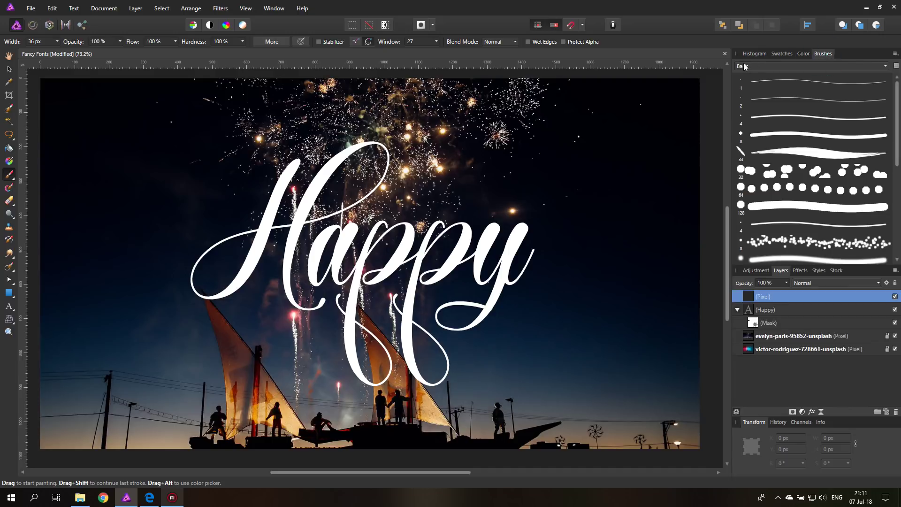
pyautogui.click(744, 152)
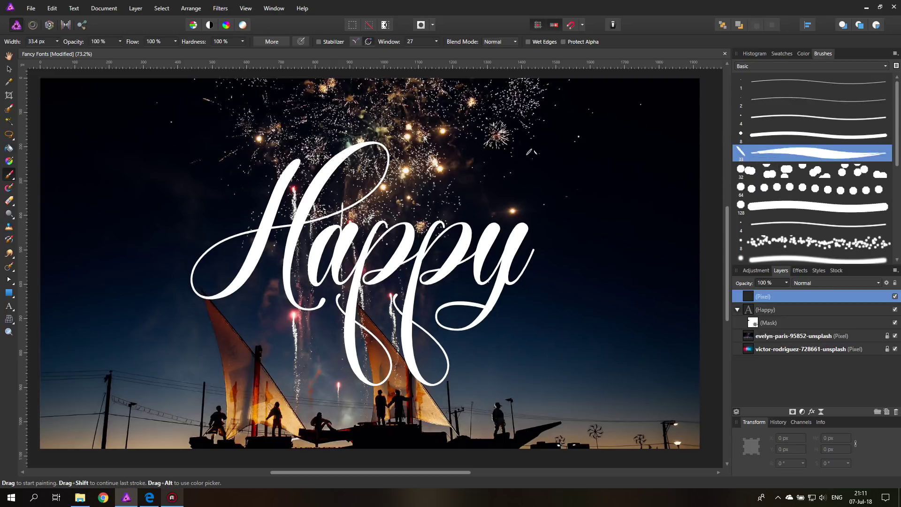
# Step: Try a test stroke, undo it, and keep the stabiliser window at 27
pyautogui.moveTo(492, 162)
pyautogui.mouseDown()
pyautogui.moveTo(614, 173)
pyautogui.moveTo(551, 193)
pyautogui.moveTo(607, 244)
pyautogui.moveTo(610, 228)
pyautogui.moveTo(563, 282)
pyautogui.moveTo(642, 309)
pyautogui.moveTo(533, 374)
pyautogui.moveTo(516, 356)
pyautogui.mouseUp()
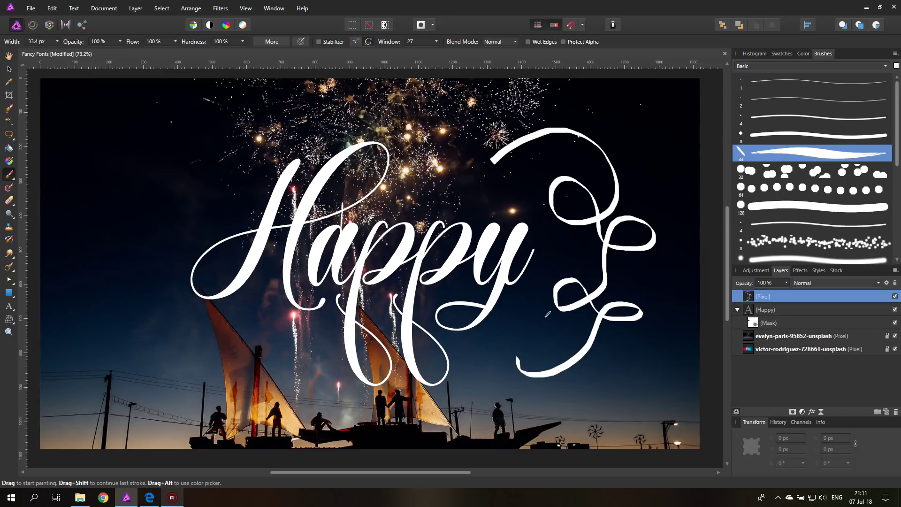
pyautogui.hotkey('ctrl', 'z')
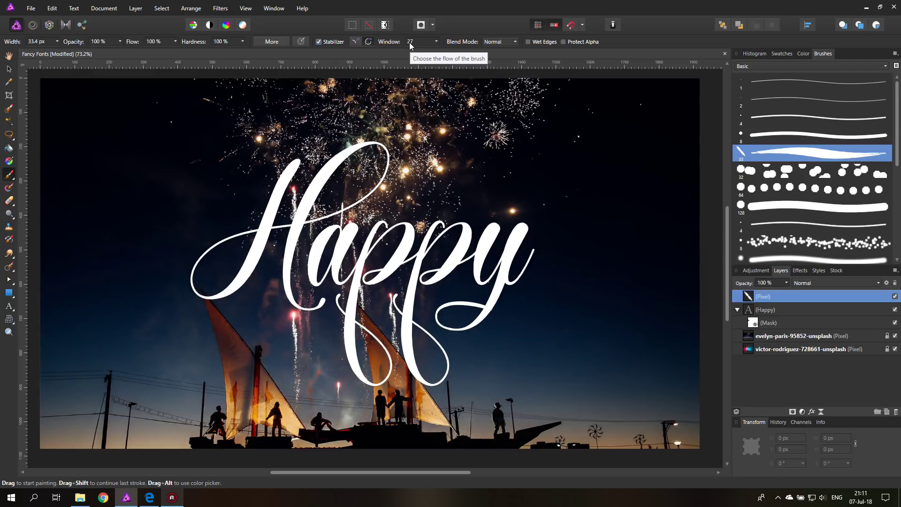
pyautogui.click(436, 42)
pyautogui.click(436, 42)
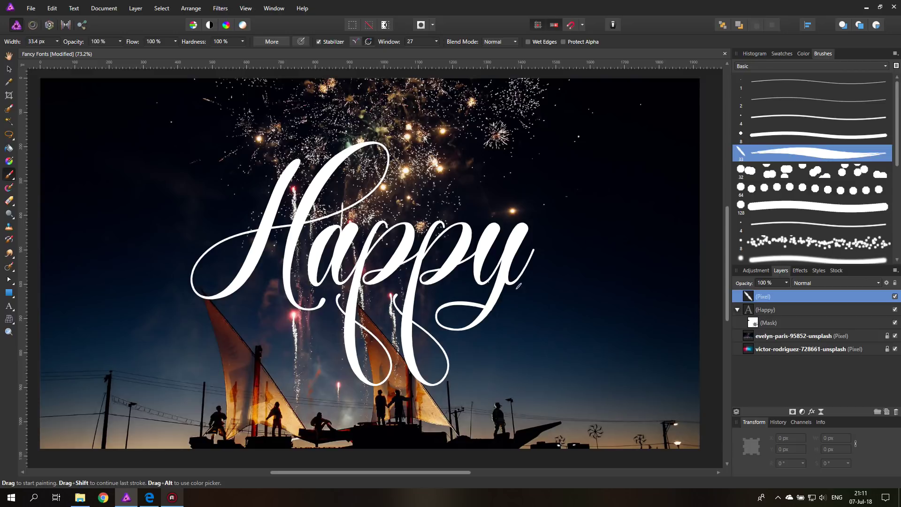
# Step: Dab two white test marks, then set the brush rotation to 21% in brush settings
pyautogui.click(550, 293)
pyautogui.click(507, 310)
pyautogui.click(272, 42)
pyautogui.moveTo(455, 122); pyautogui.dragTo(299, 175)
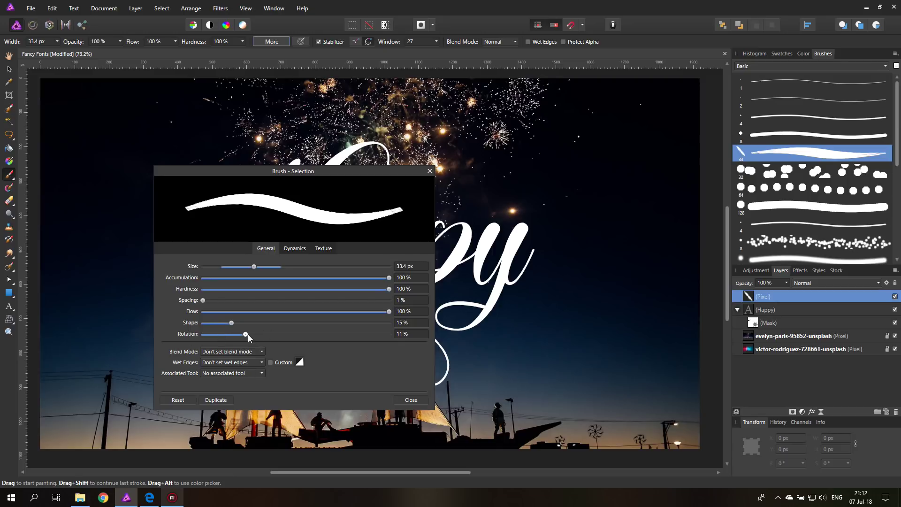
pyautogui.moveTo(248, 334); pyautogui.dragTo(269, 334)
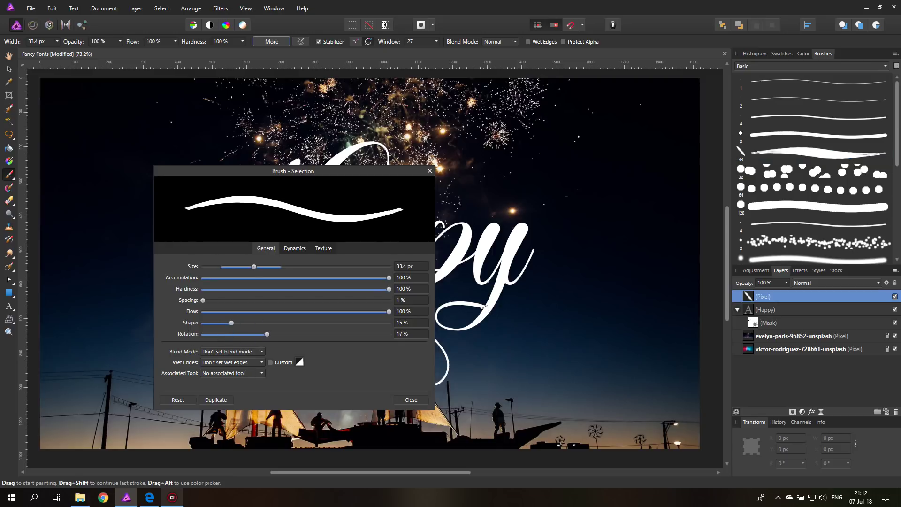
pyautogui.click(282, 334)
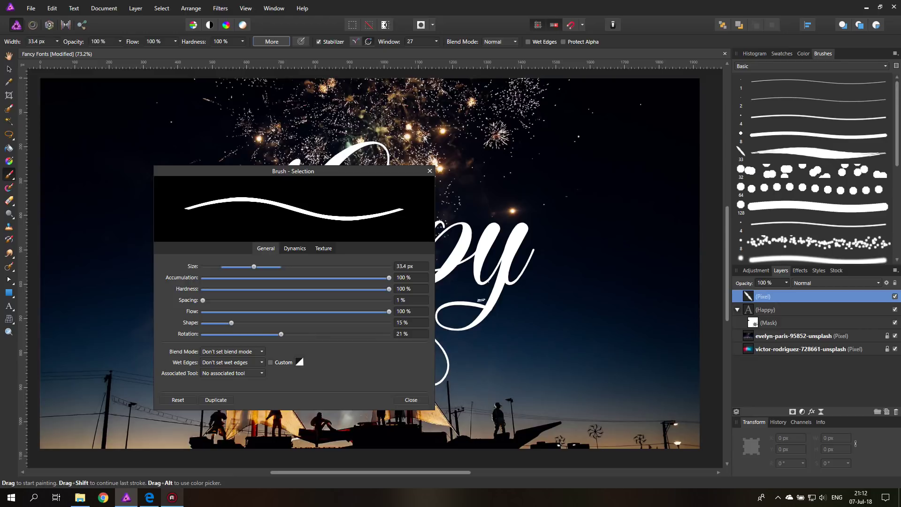
# Step: Set the brush size to 53.2 px and close the brush settings
pyautogui.click(277, 266)
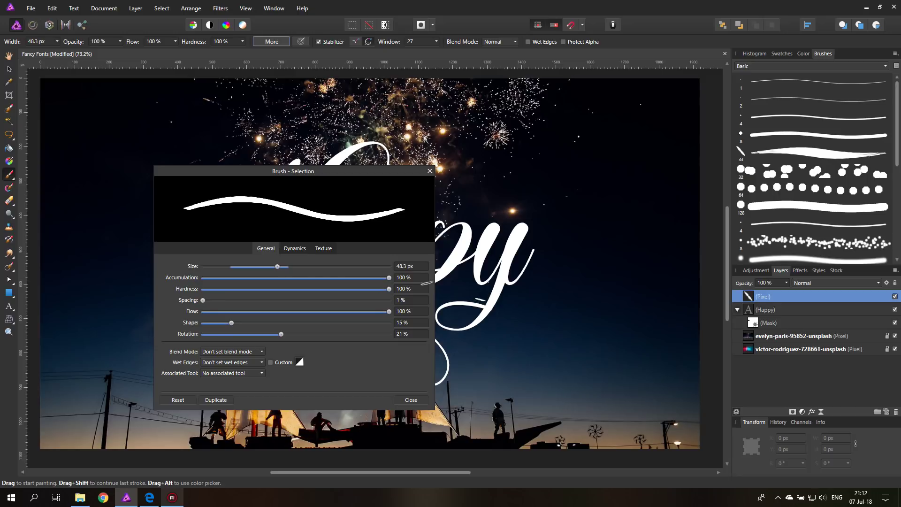
pyautogui.click(287, 266)
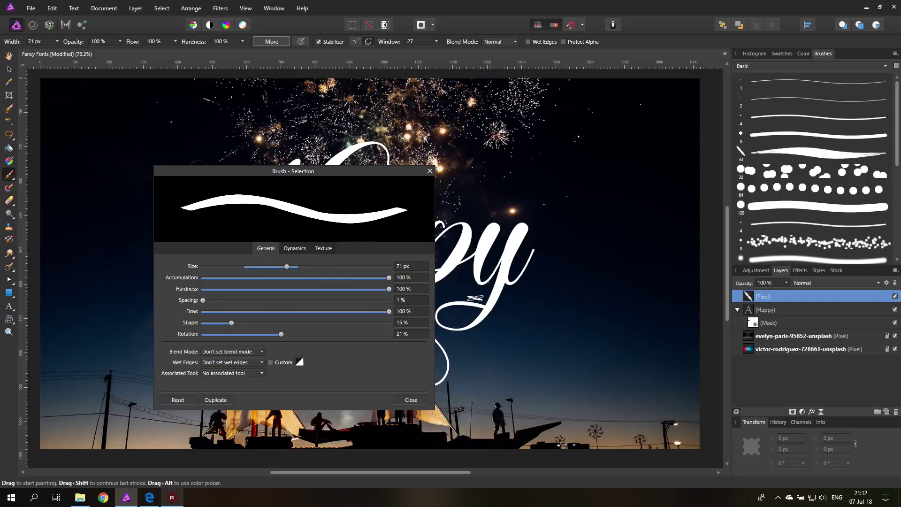
pyautogui.click(282, 267)
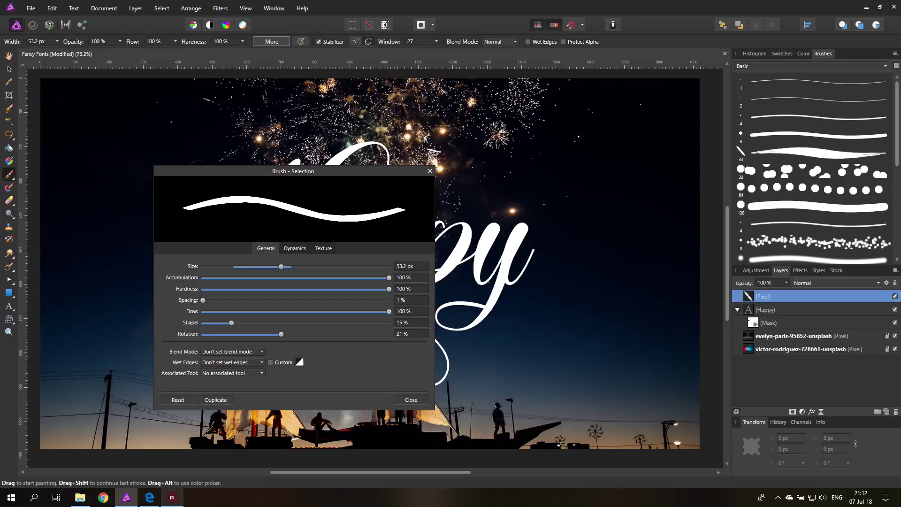
pyautogui.click(429, 171)
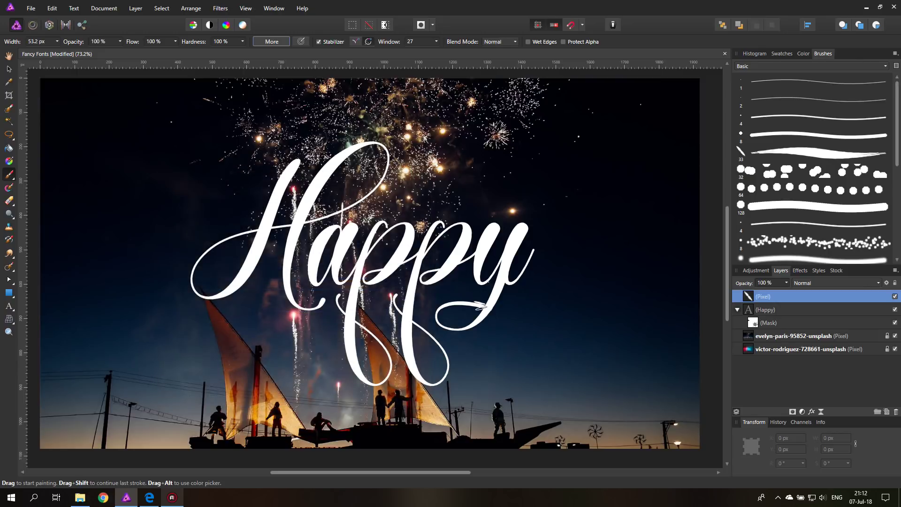
# Step: Paint a white swash extending the y's tail up to a curl, redoing an oversized first attempt
pyautogui.moveTo(483, 305)
pyautogui.mouseDown()
pyautogui.moveTo(610, 289)
pyautogui.moveTo(622, 234)
pyautogui.moveTo(610, 376)
pyautogui.moveTo(516, 435)
pyautogui.mouseUp()
pyautogui.moveTo(462, 431); pyautogui.dragTo(444, 414)
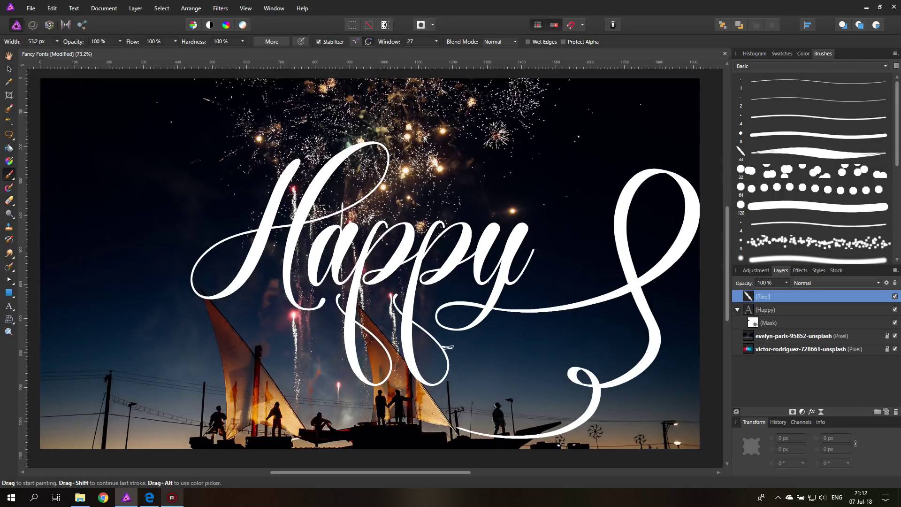
pyautogui.hotkey('ctrl', 'z')
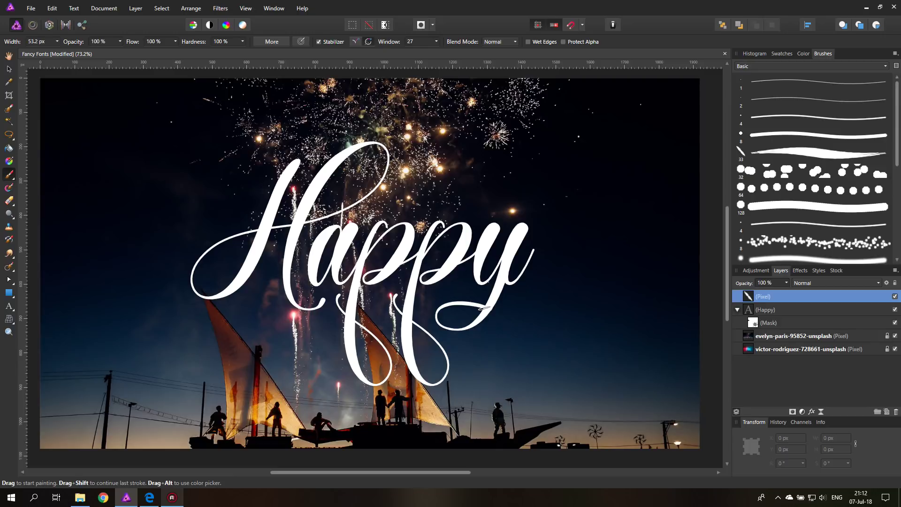
pyautogui.moveTo(476, 304)
pyautogui.mouseDown()
pyautogui.moveTo(524, 315)
pyautogui.moveTo(568, 311)
pyautogui.moveTo(606, 272)
pyautogui.moveTo(611, 224)
pyautogui.moveTo(577, 191)
pyautogui.moveTo(503, 161)
pyautogui.moveTo(556, 126)
pyautogui.moveTo(550, 165)
pyautogui.moveTo(504, 173)
pyautogui.moveTo(459, 139)
pyautogui.moveTo(456, 99)
pyautogui.moveTo(480, 76)
pyautogui.moveTo(507, 71)
pyautogui.mouseUp()
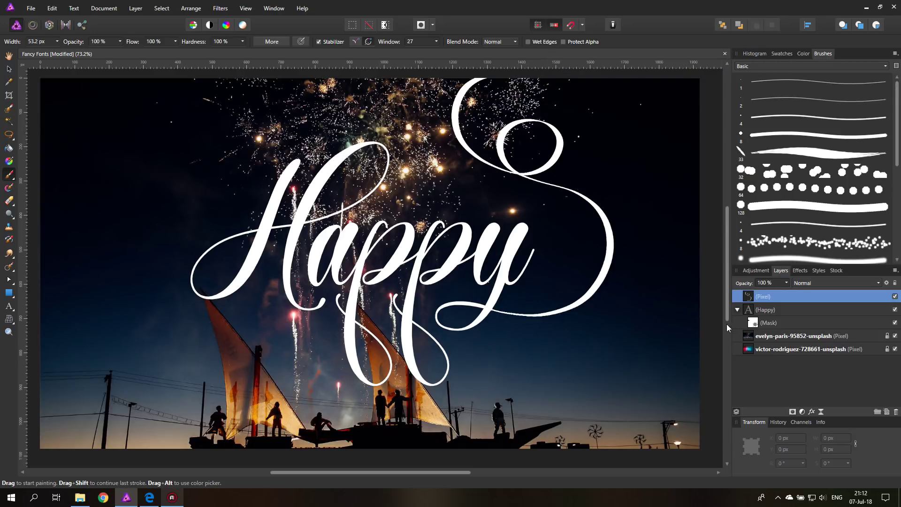
# Step: Try rotating, scaling and moving the flourish, then undo back to the original
pyautogui.click(9, 70)
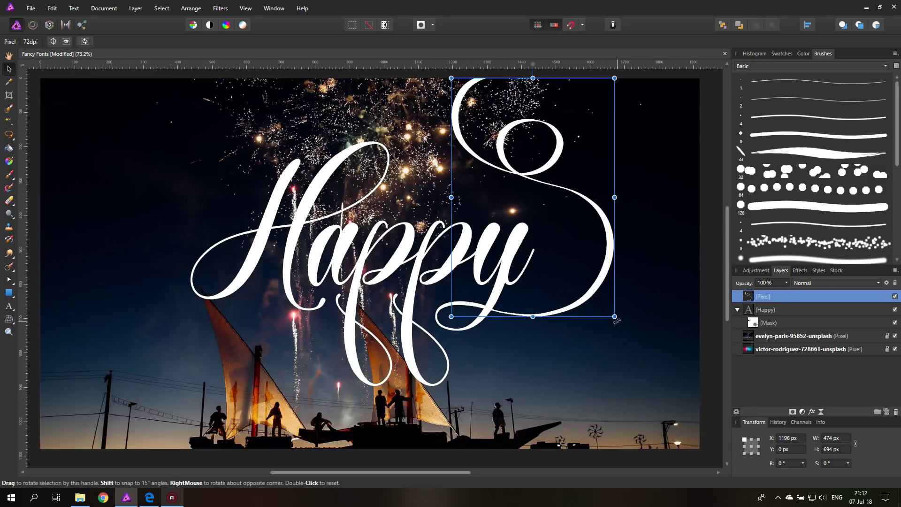
pyautogui.moveTo(619, 323); pyautogui.dragTo(483, 313)
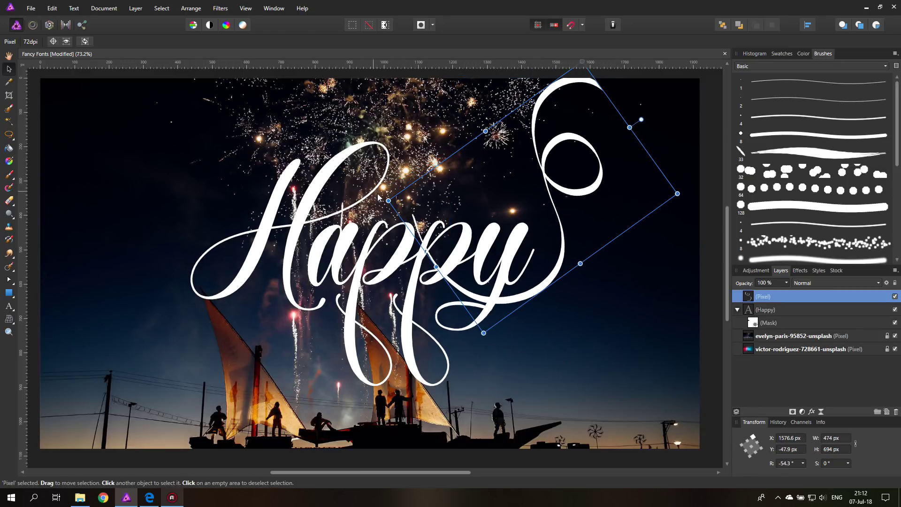
pyautogui.moveTo(389, 200); pyautogui.dragTo(465, 198)
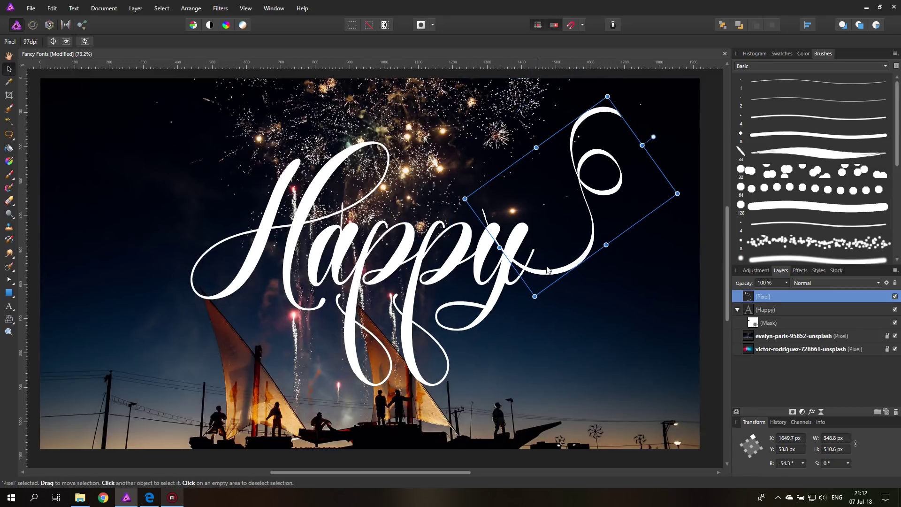
pyautogui.moveTo(590, 206); pyautogui.dragTo(585, 268)
pyautogui.hotkey('ctrl', 'z')
pyautogui.hotkey('ctrl', 'z')
pyautogui.hotkey('ctrl', 'z')
pyautogui.hotkey('ctrl', 'z')
pyautogui.hotkey('ctrl', 'z')
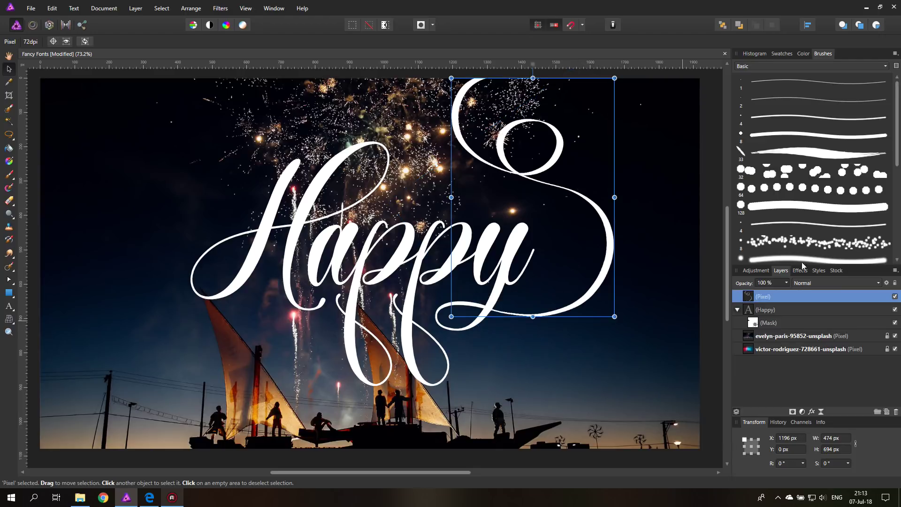
# Step: On a new pixel layer, set brush rotation to 27% and paint a swash looping from the H
pyautogui.click(887, 411)
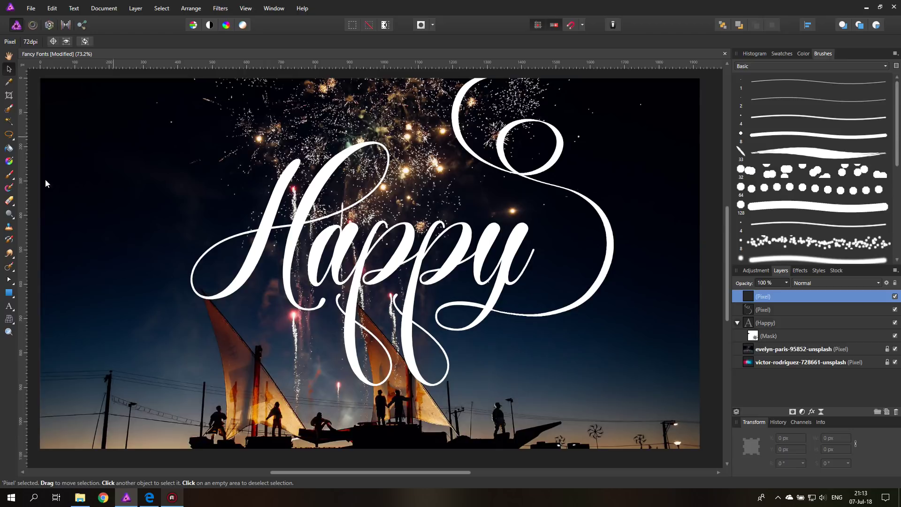
pyautogui.click(9, 175)
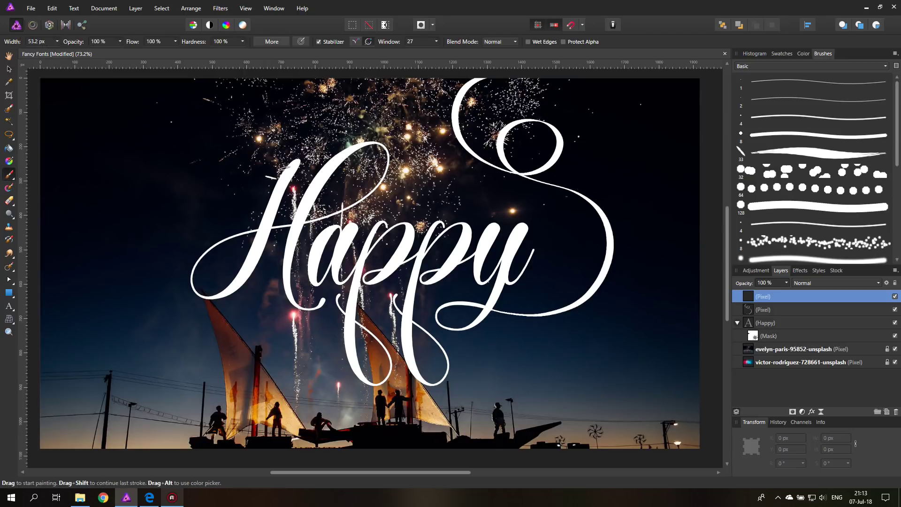
pyautogui.click(272, 42)
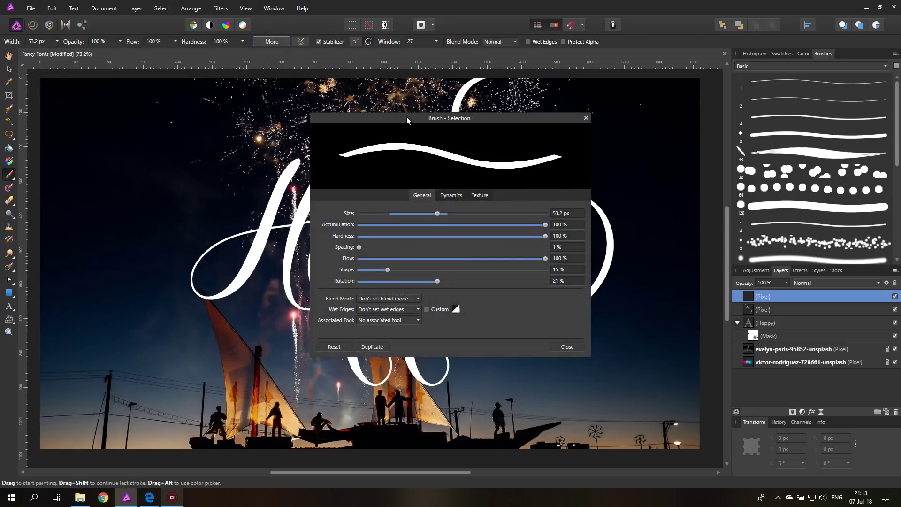
pyautogui.moveTo(406, 119)
pyautogui.mouseDown()
pyautogui.moveTo(356, 207)
pyautogui.moveTo(399, 192)
pyautogui.mouseUp()
pyautogui.moveTo(451, 353); pyautogui.dragTo(454, 353)
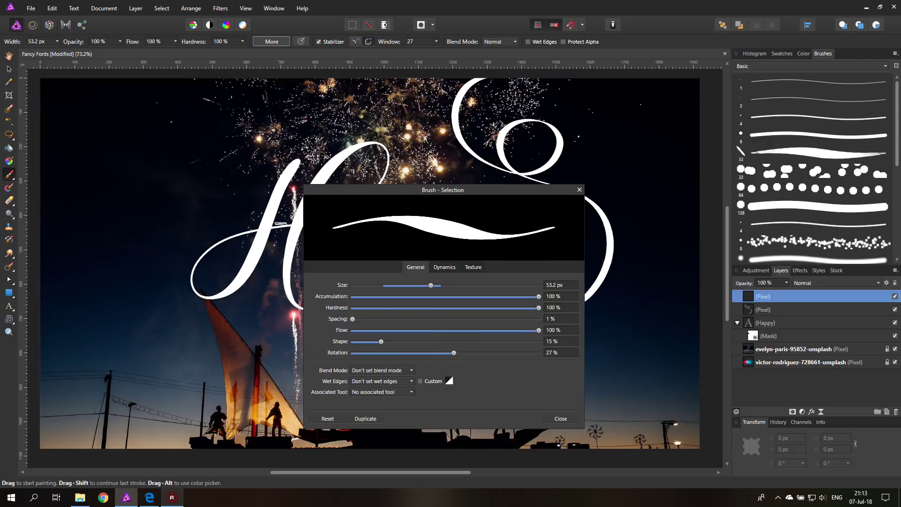
pyautogui.click(580, 189)
pyautogui.moveTo(281, 164)
pyautogui.mouseDown()
pyautogui.moveTo(163, 171)
pyautogui.moveTo(157, 124)
pyautogui.moveTo(215, 145)
pyautogui.moveTo(168, 198)
pyautogui.moveTo(73, 241)
pyautogui.moveTo(58, 299)
pyautogui.moveTo(123, 327)
pyautogui.moveTo(134, 264)
pyautogui.moveTo(97, 298)
pyautogui.moveTo(114, 345)
pyautogui.moveTo(200, 353)
pyautogui.moveTo(261, 378)
pyautogui.moveTo(317, 453)
pyautogui.mouseUp()
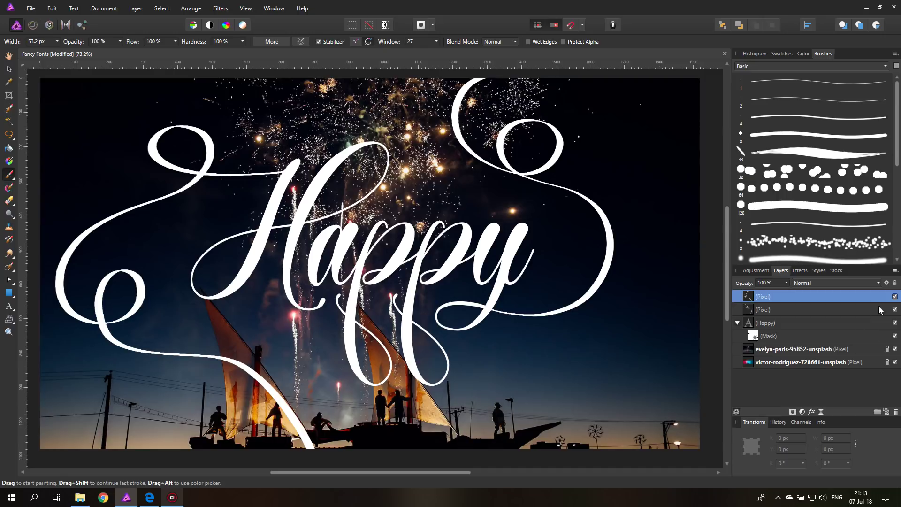
# Step: Hide the swash, Happy text and fireworks layers, and select the neon photo layer
pyautogui.click(895, 296)
pyautogui.click(895, 309)
pyautogui.click(895, 322)
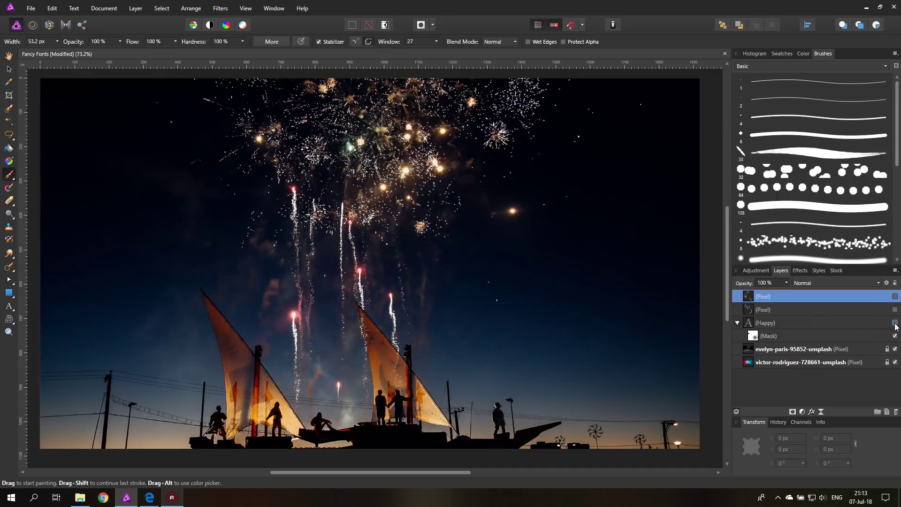
pyautogui.click(895, 348)
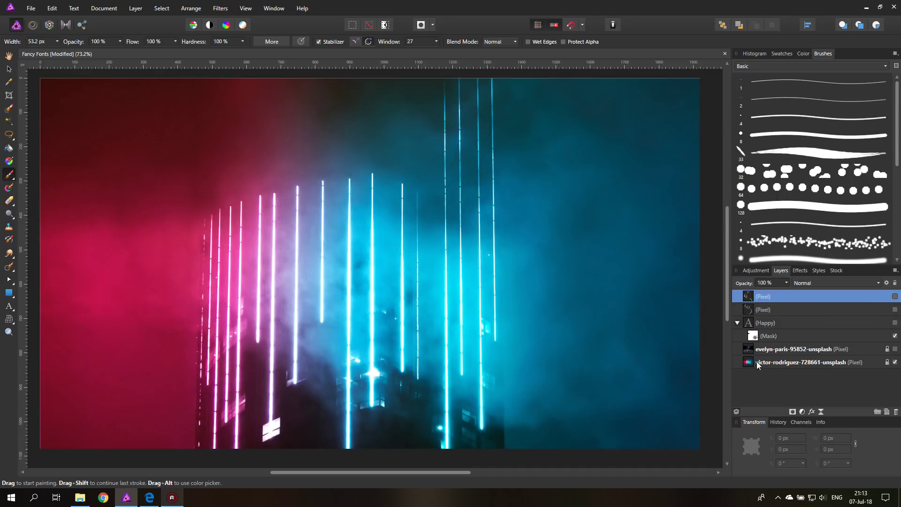
pyautogui.click(750, 363)
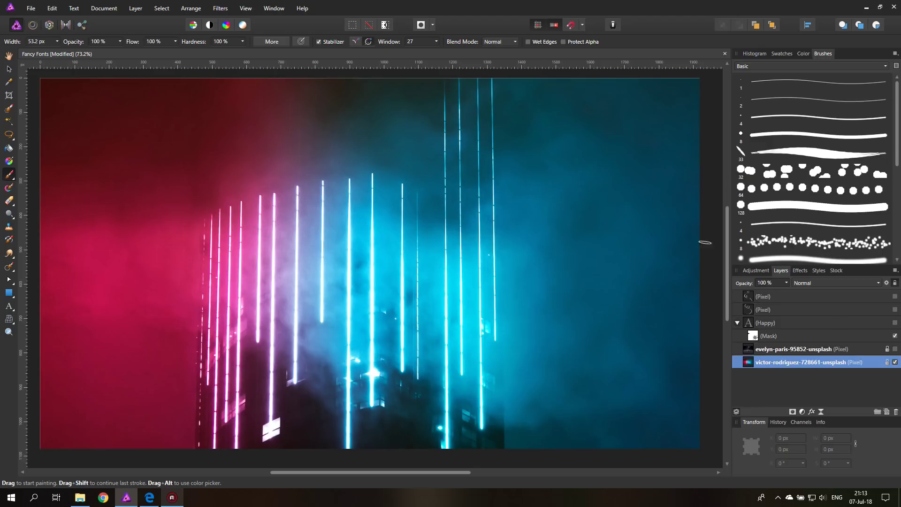
# Step: Create Bold Italic artistic text reading 'HAC' and 'KER' on two lines over the neon photo
pyautogui.click(9, 307)
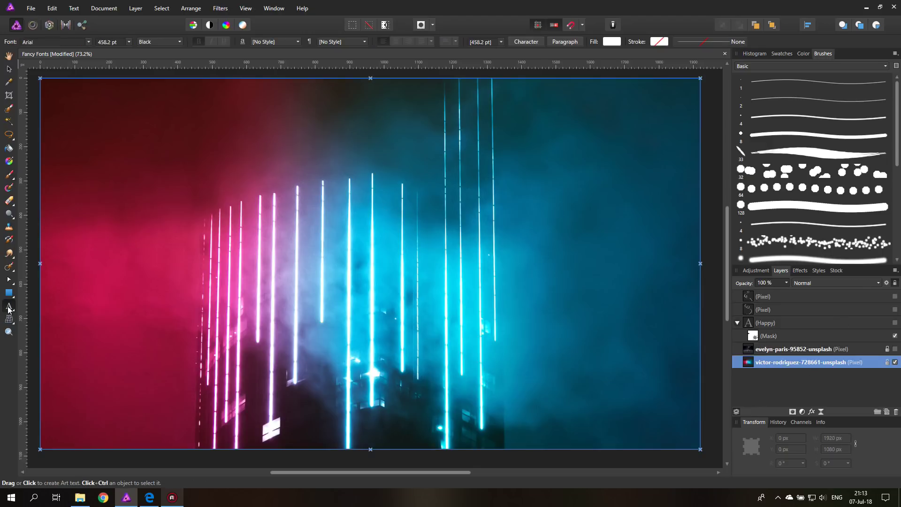
pyautogui.click(145, 42)
pyautogui.click(156, 98)
pyautogui.moveTo(214, 130); pyautogui.dragTo(288, 211)
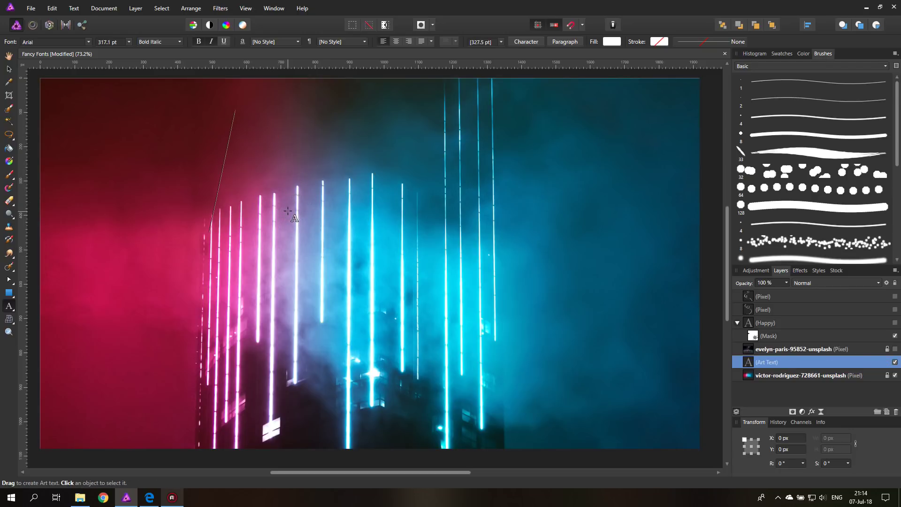
pyautogui.write('H')
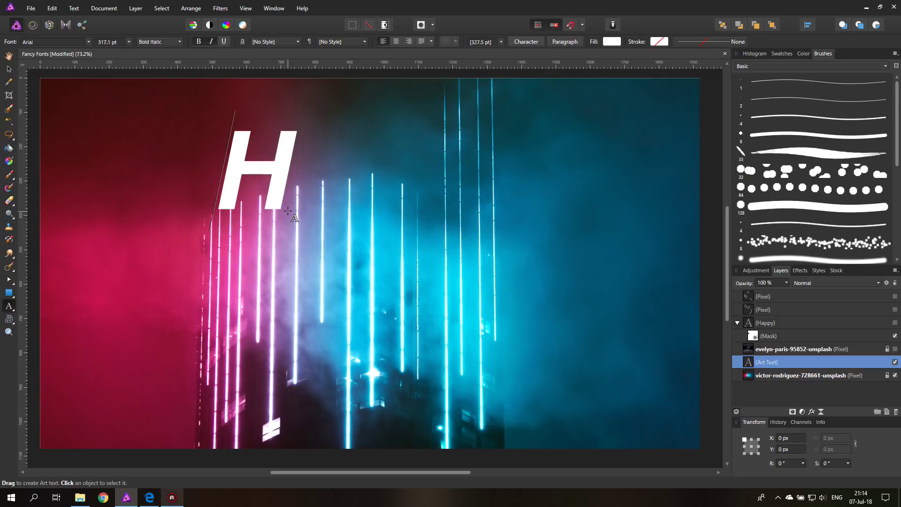
pyautogui.write('AC')
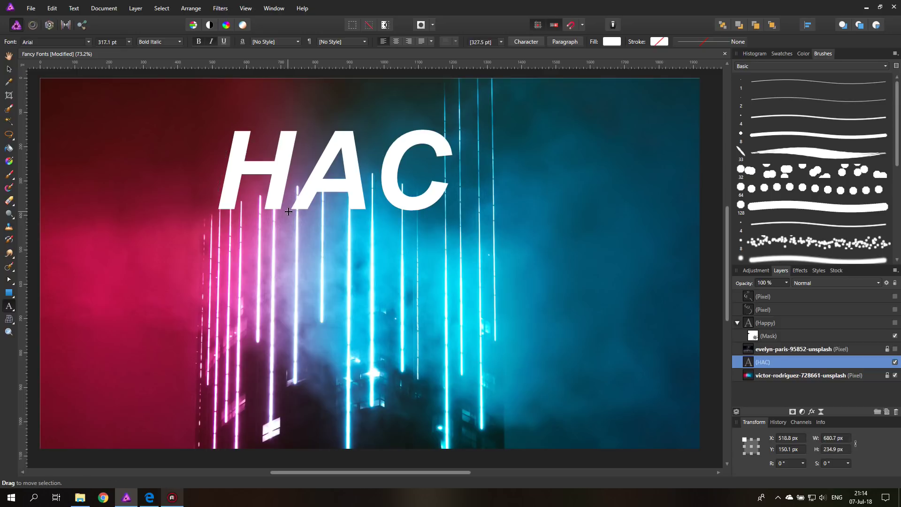
pyautogui.press('Return')
pyautogui.write('KER')
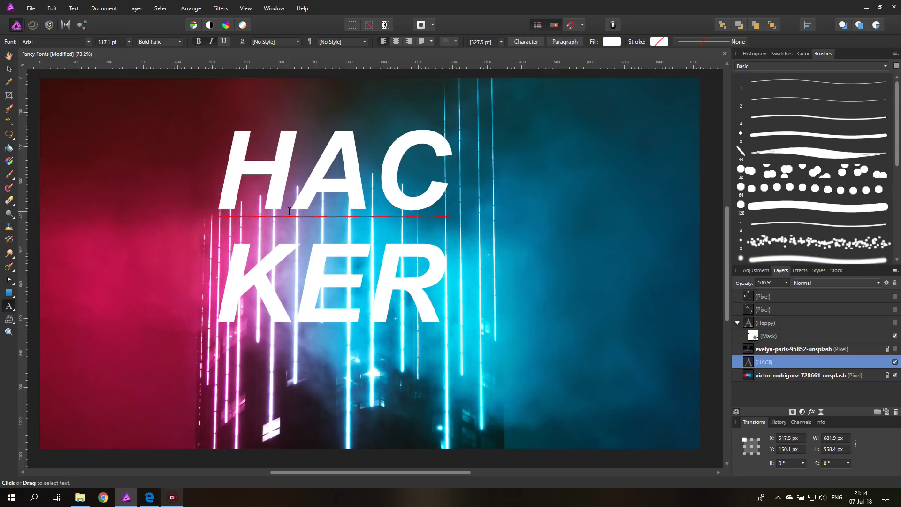
pyautogui.press('Escape')
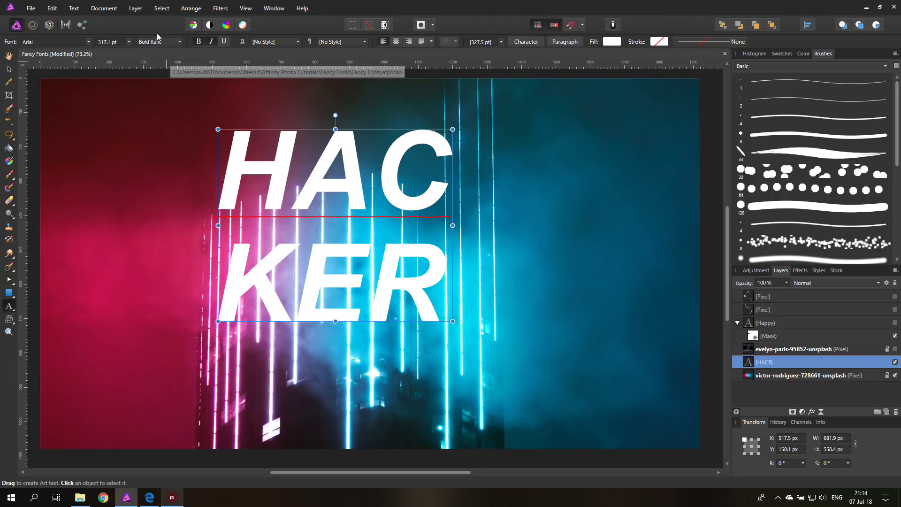
# Step: Set the HACKER text to the Black weight, then enlarge and reposition it
pyautogui.click(160, 42)
pyautogui.click(147, 95)
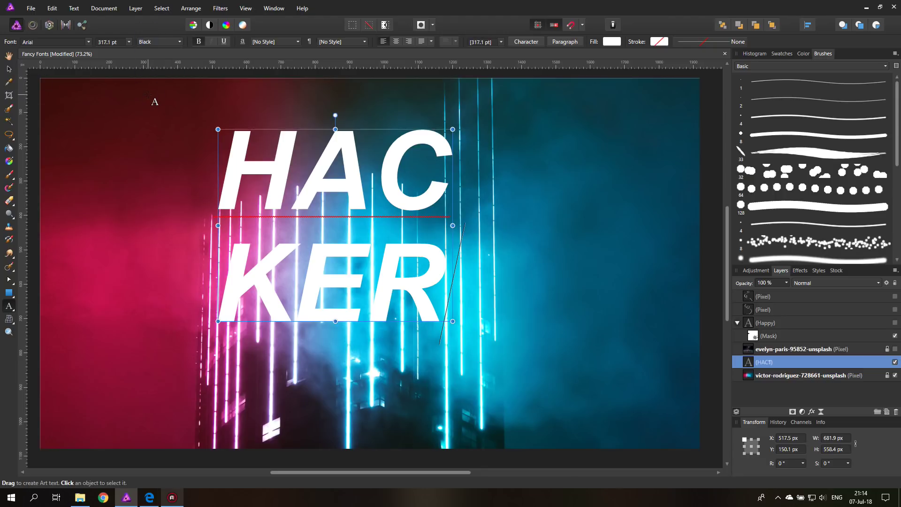
pyautogui.click(8, 69)
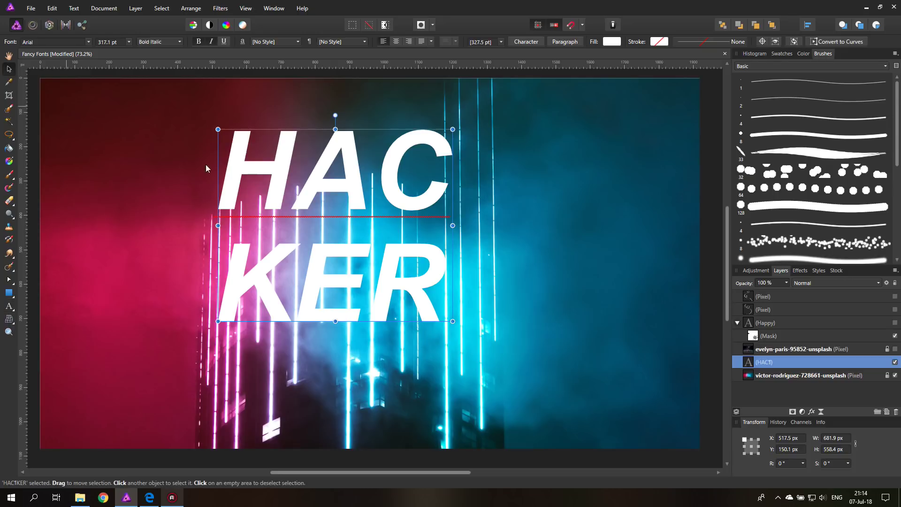
pyautogui.click(165, 43)
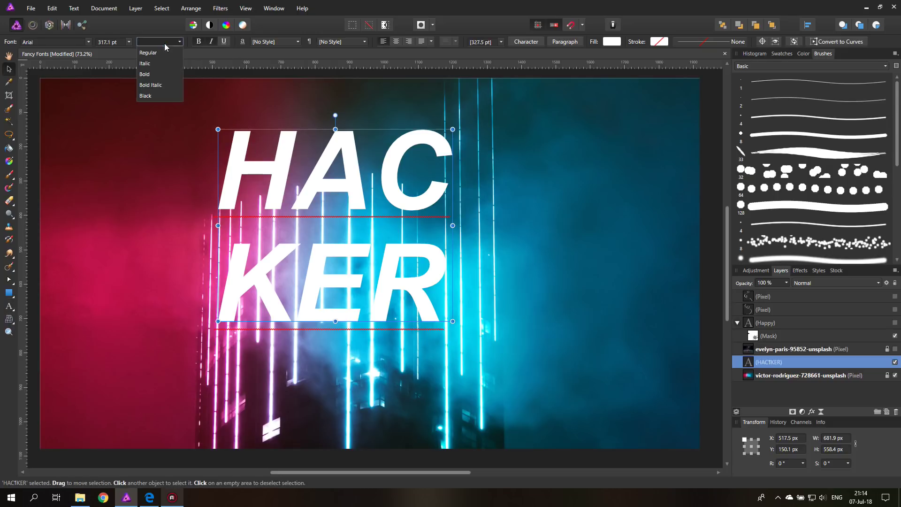
pyautogui.click(151, 96)
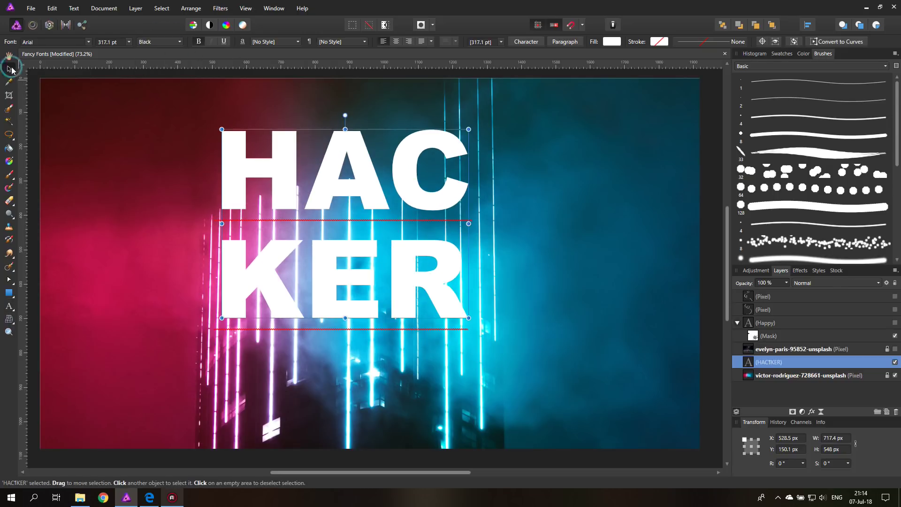
pyautogui.moveTo(469, 318); pyautogui.dragTo(519, 338)
pyautogui.moveTo(427, 165); pyautogui.dragTo(446, 207)
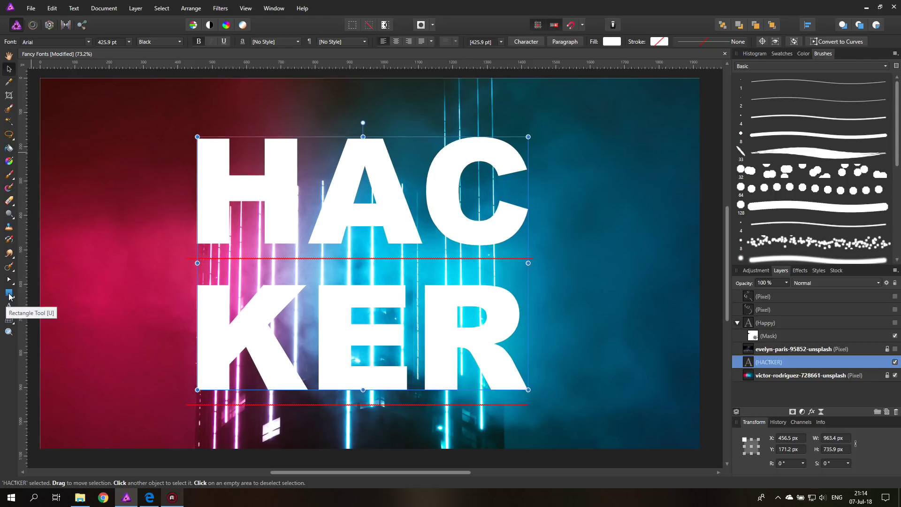
# Step: Draw a 380 px wide rectangle bar with white fill and no outline
pyautogui.click(9, 293)
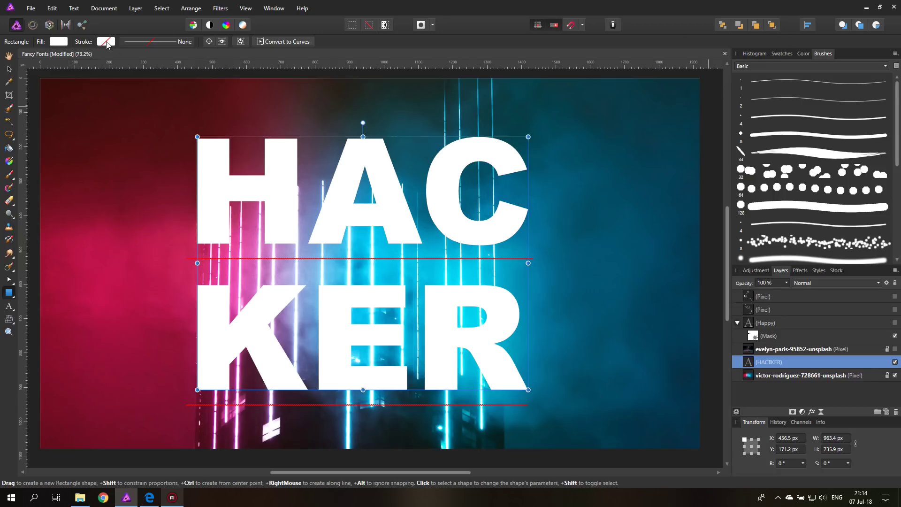
pyautogui.moveTo(77, 118); pyautogui.dragTo(167, 139)
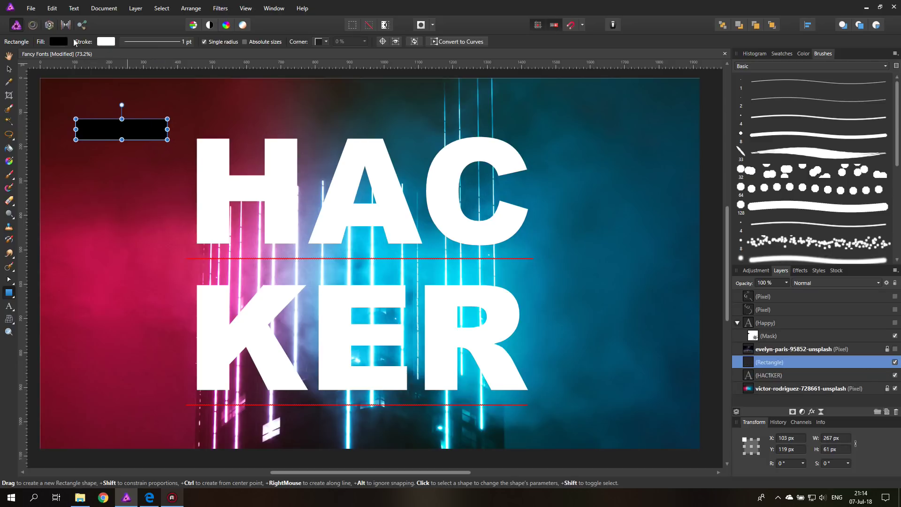
pyautogui.click(58, 41)
pyautogui.moveTo(20, 111); pyautogui.dragTo(129, 111)
pyautogui.click(105, 42)
pyautogui.click(106, 42)
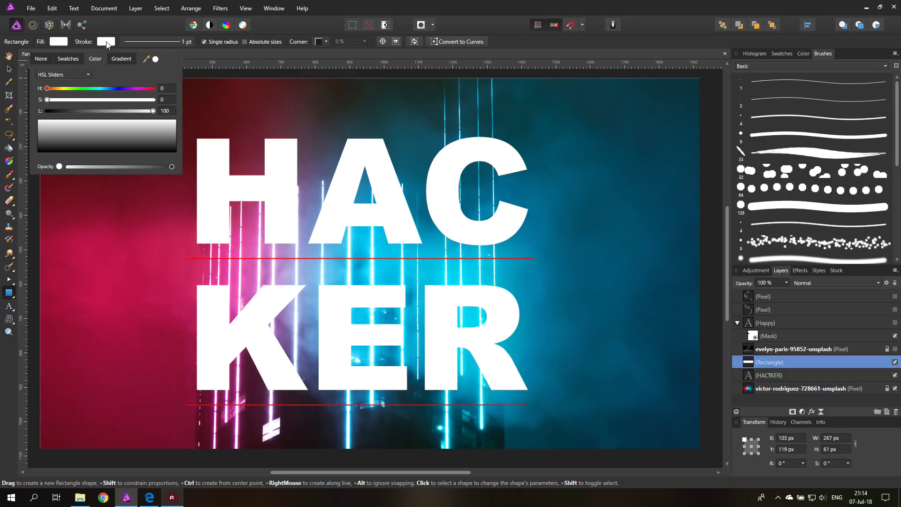
pyautogui.click(41, 59)
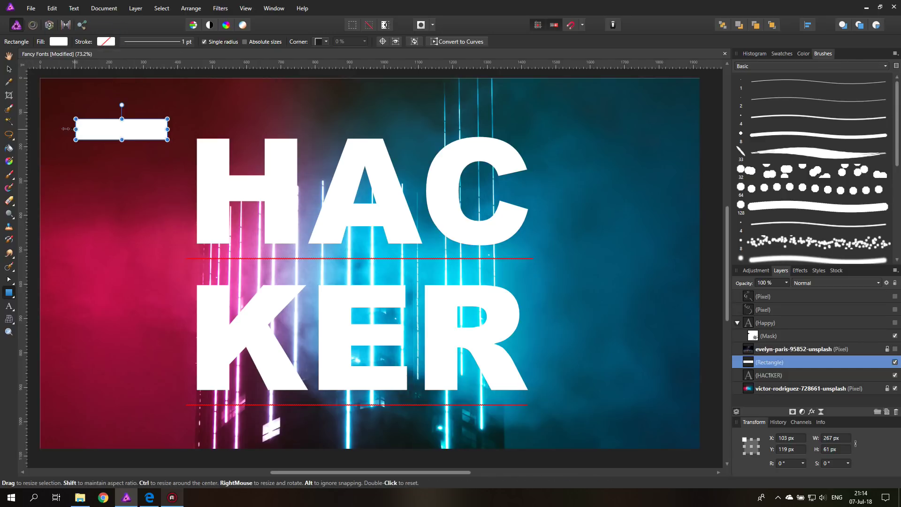
pyautogui.moveTo(65, 128); pyautogui.dragTo(51, 129)
pyautogui.moveTo(168, 129); pyautogui.dragTo(190, 128)
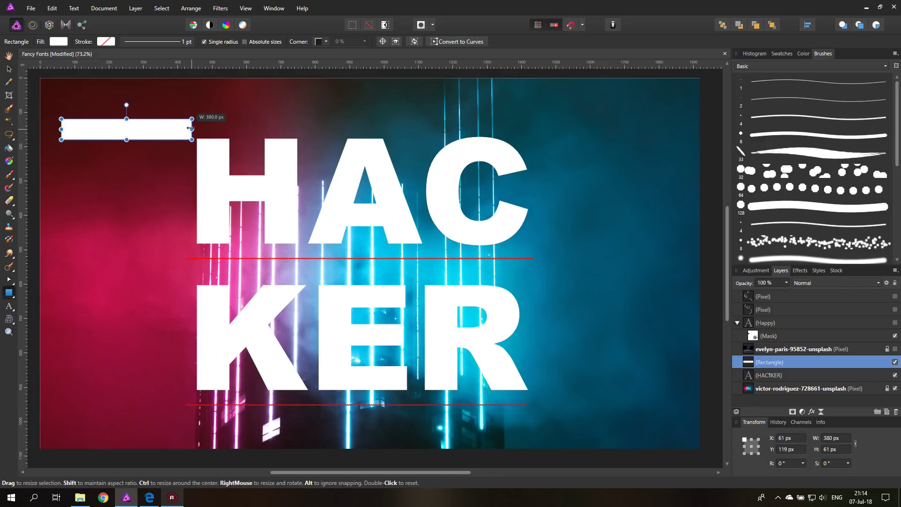
# Step: Draw three more thin bars and move all four over the H's left side
pyautogui.moveTo(106, 148)
pyautogui.mouseDown()
pyautogui.moveTo(197, 155)
pyautogui.moveTo(190, 155)
pyautogui.mouseUp()
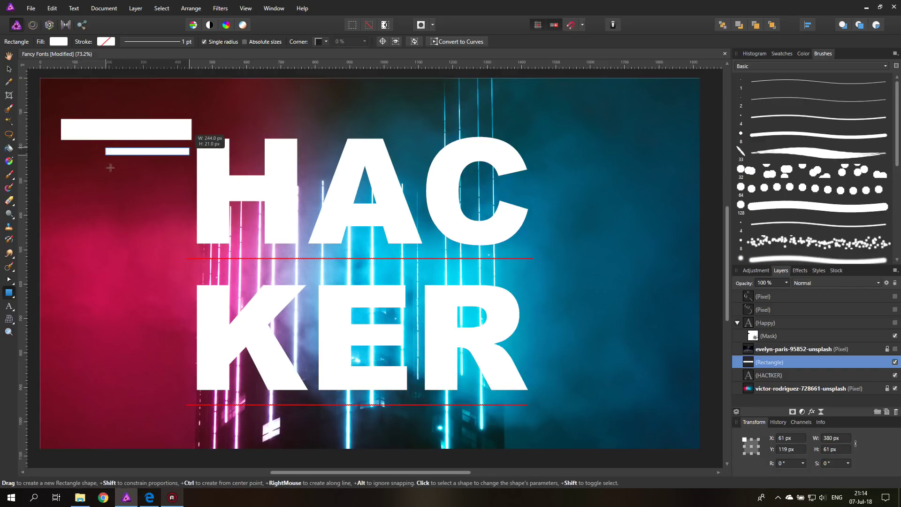
pyautogui.moveTo(72, 169); pyautogui.dragTo(188, 173)
pyautogui.moveTo(72, 156); pyautogui.dragTo(189, 160)
pyautogui.press('v')
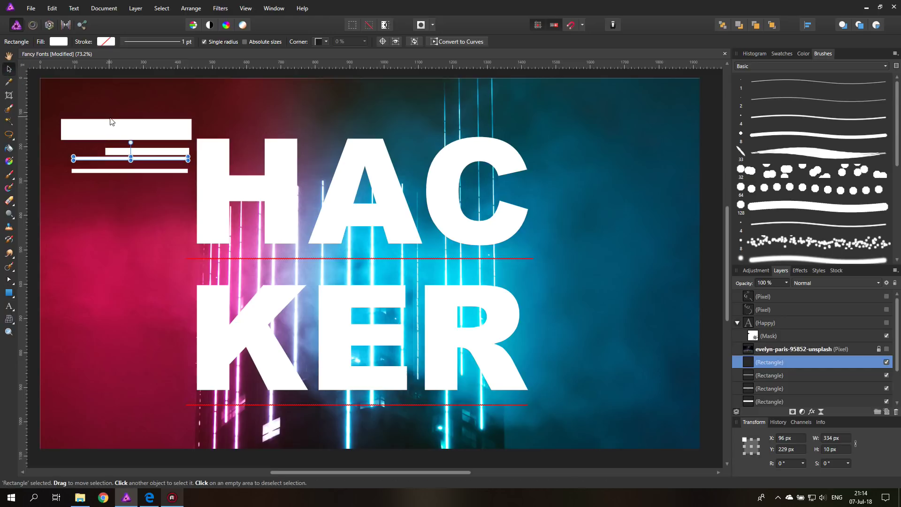
pyautogui.click(134, 168)
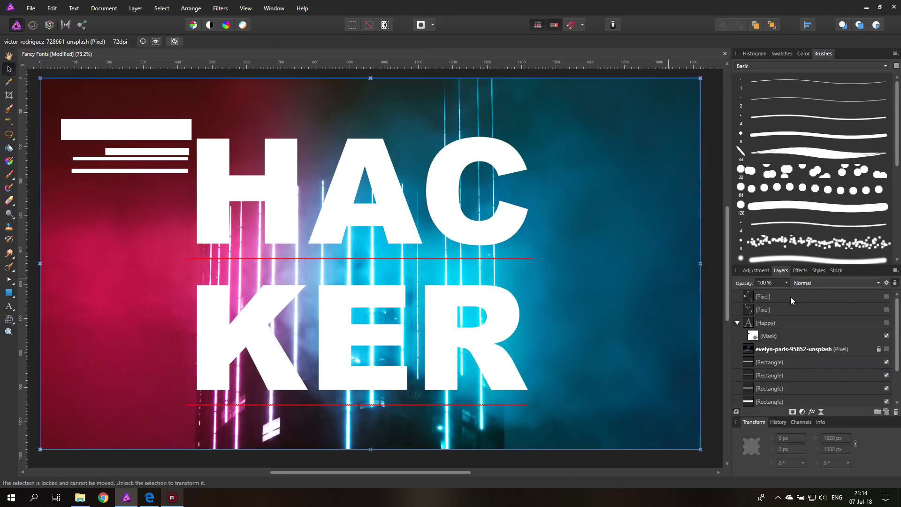
pyautogui.click(789, 363)
pyautogui.scroll(-2, 793, 363)
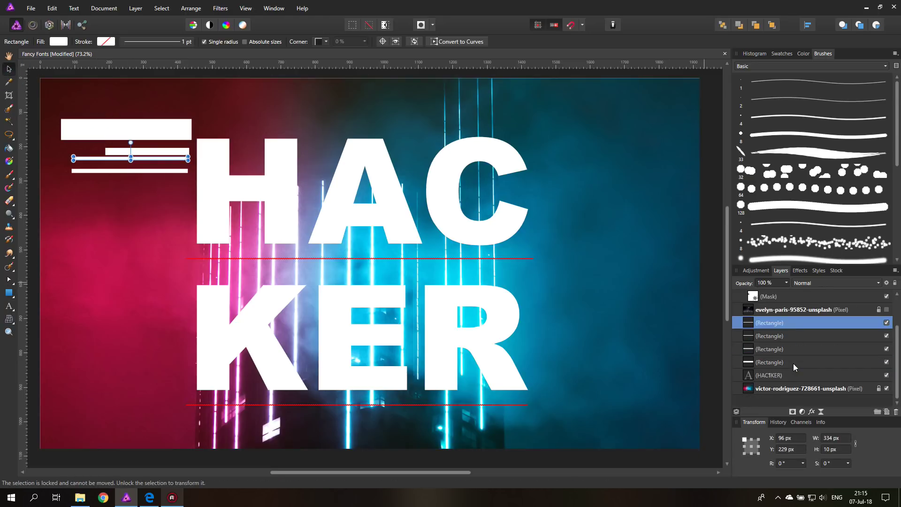
pyautogui.keyDown('shift'); pyautogui.click(789, 361); pyautogui.keyUp('shift')
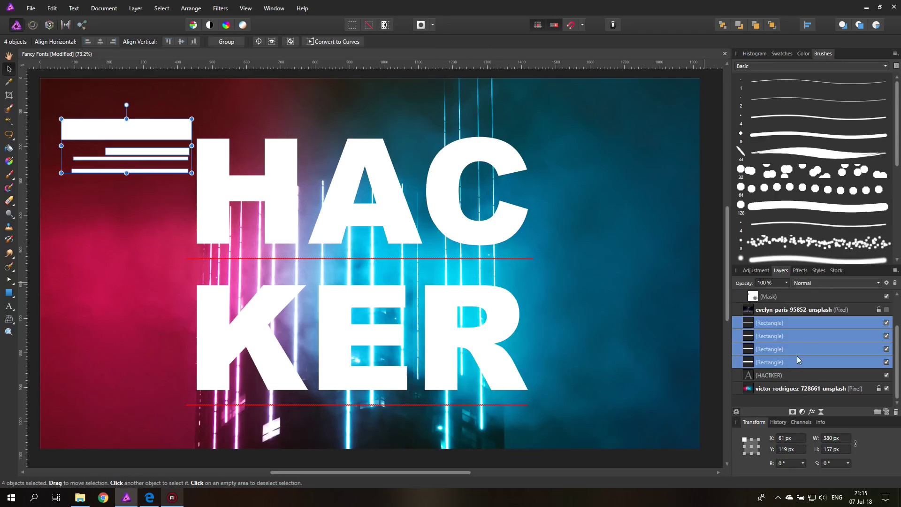
pyautogui.moveTo(174, 126); pyautogui.dragTo(253, 117)
# Step: Draw two more long thin bars across the H, nudging the first into place
pyautogui.click(8, 292)
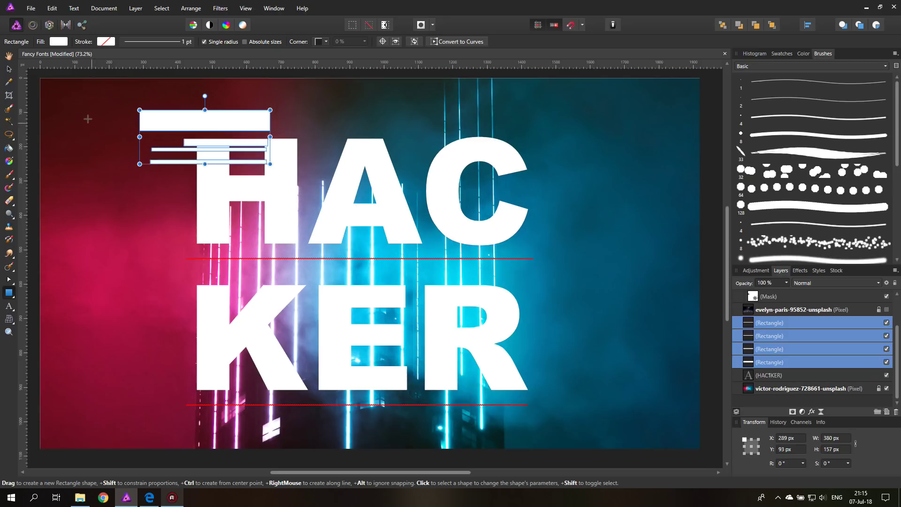
pyautogui.moveTo(68, 127); pyautogui.dragTo(270, 131)
pyautogui.click(9, 68)
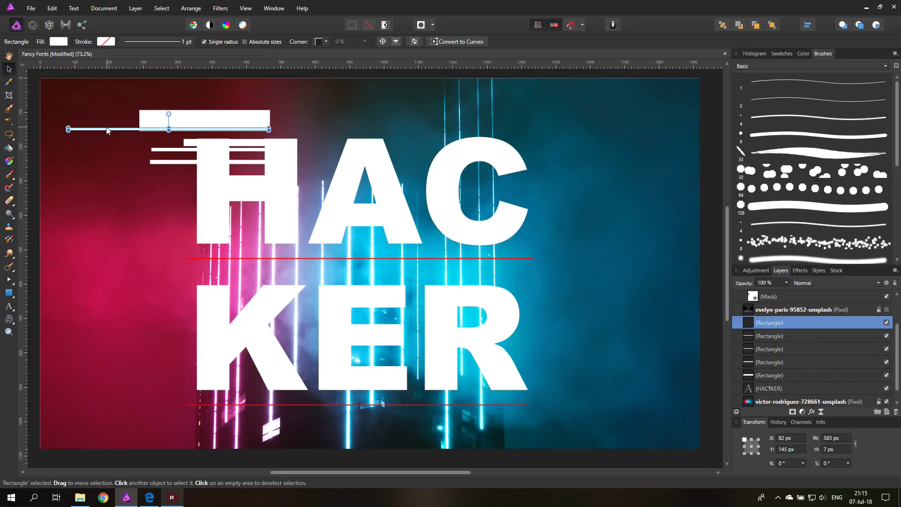
pyautogui.moveTo(107, 127); pyautogui.dragTo(107, 136)
pyautogui.press('Right')
pyautogui.press('Down')
pyautogui.press('Down')
pyautogui.press('Right')
pyautogui.press('Right')
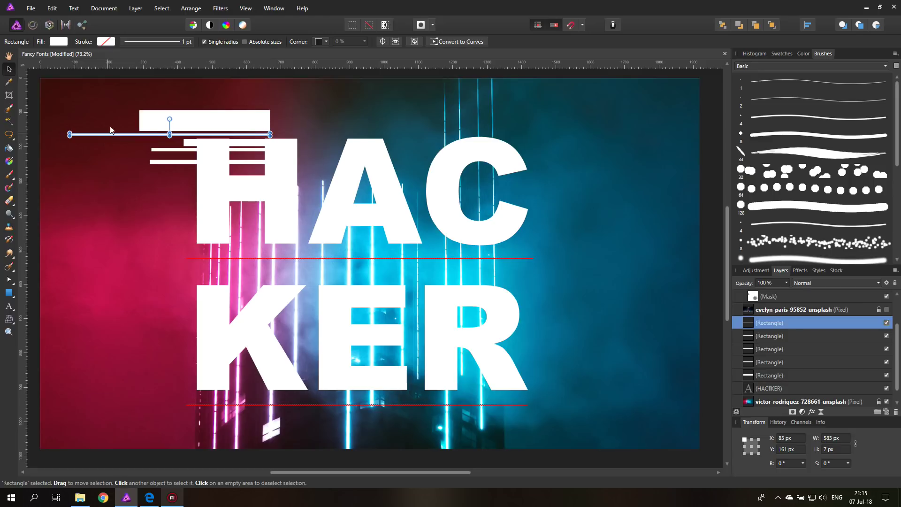
pyautogui.click(8, 293)
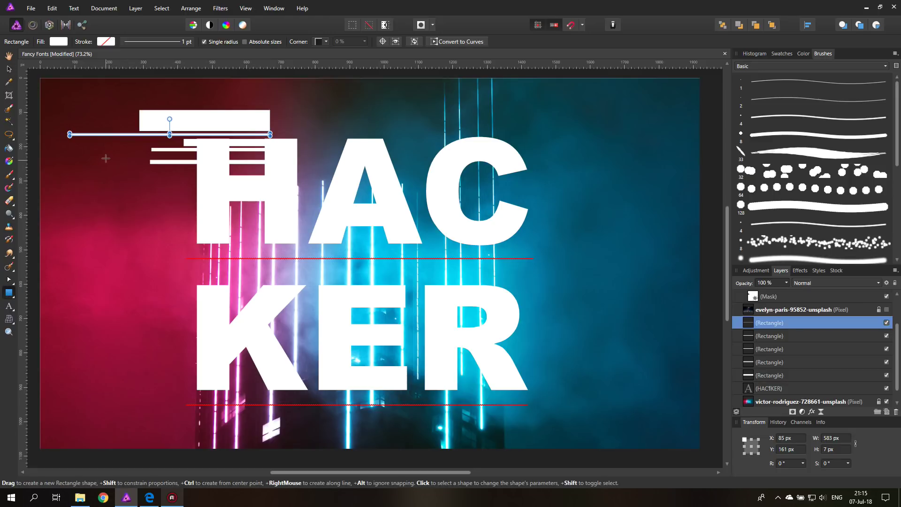
pyautogui.moveTo(124, 155); pyautogui.dragTo(272, 156)
# Step: Group the six bars, move them left of HAC, and add a widened duplicate below
pyautogui.click(9, 70)
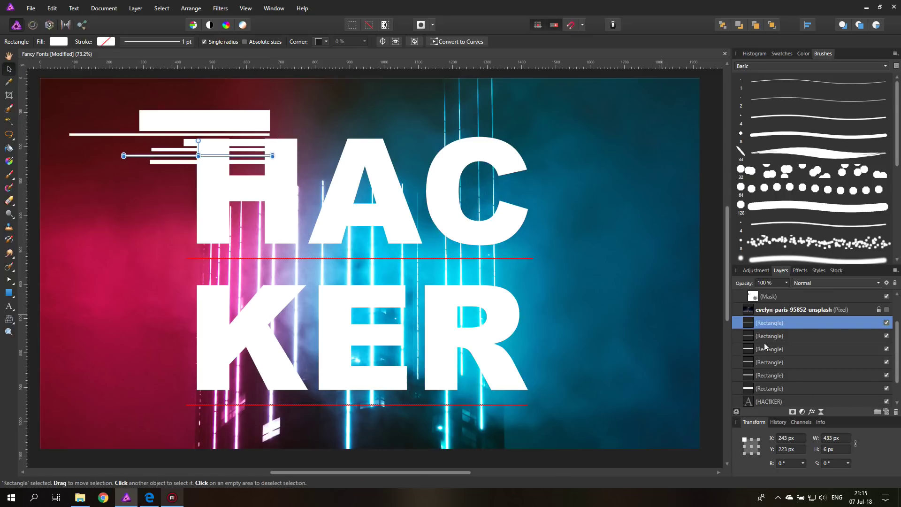
pyautogui.click(748, 389)
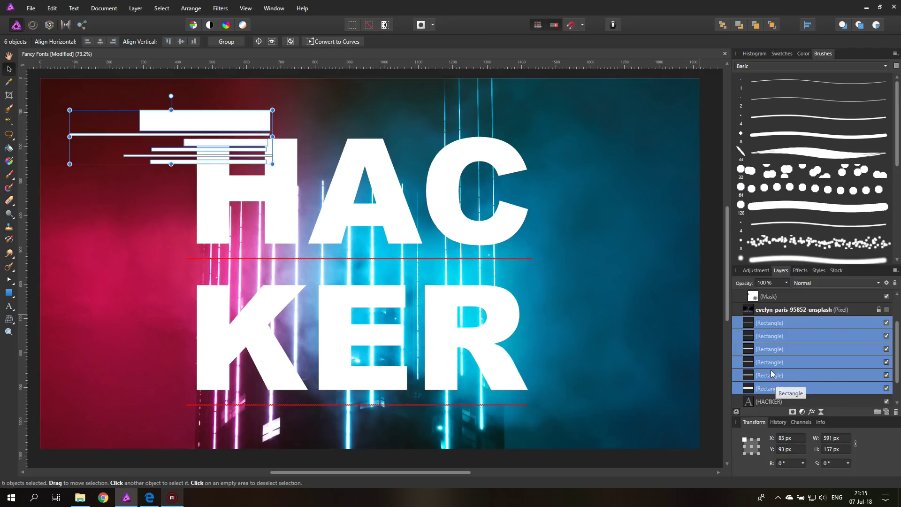
pyautogui.hotkey('ctrl', 'g')
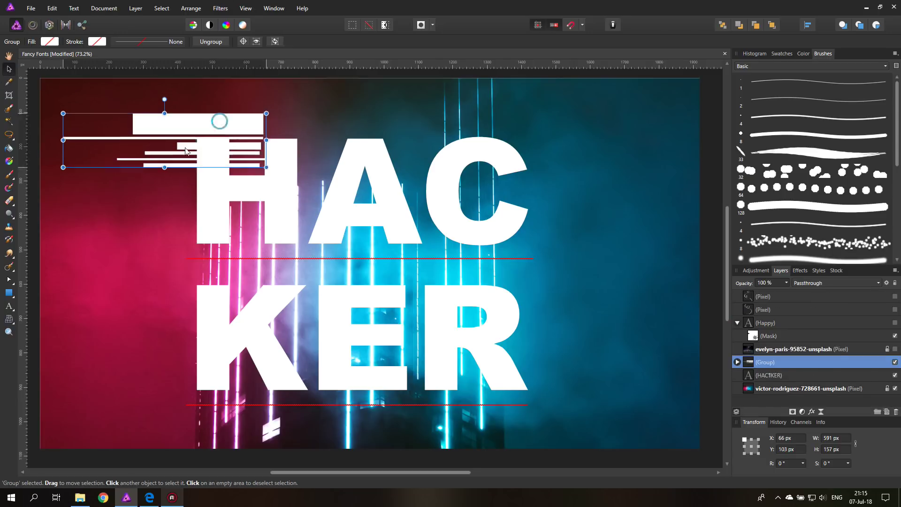
pyautogui.moveTo(222, 126); pyautogui.dragTo(185, 225)
pyautogui.hotkey('ctrl', 'j')
pyautogui.hotkey('ctrl', 'j')
pyautogui.moveTo(131, 228); pyautogui.dragTo(60, 229)
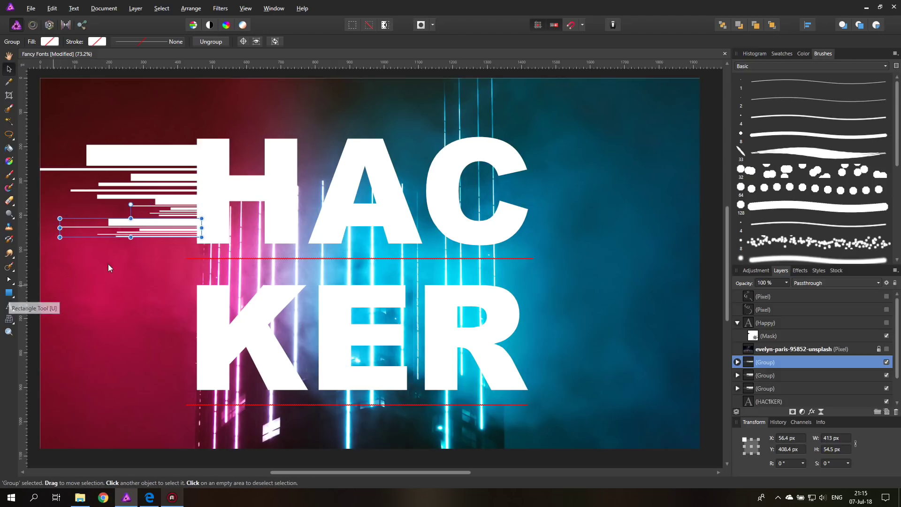
# Step: Duplicate the bar group onto the R, flip it to face right, then resize and place it
pyautogui.moveTo(178, 227); pyautogui.dragTo(512, 311)
pyautogui.moveTo(465, 288); pyautogui.dragTo(462, 362)
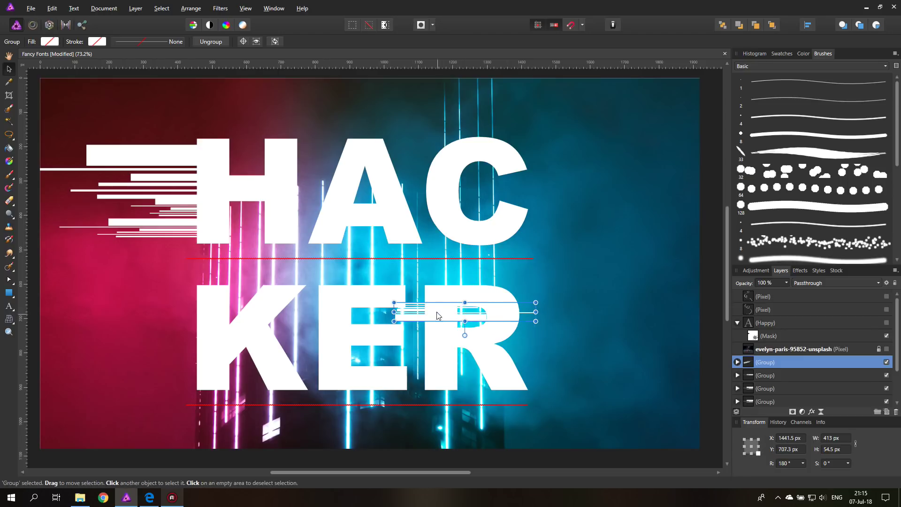
pyautogui.moveTo(436, 313); pyautogui.dragTo(545, 329)
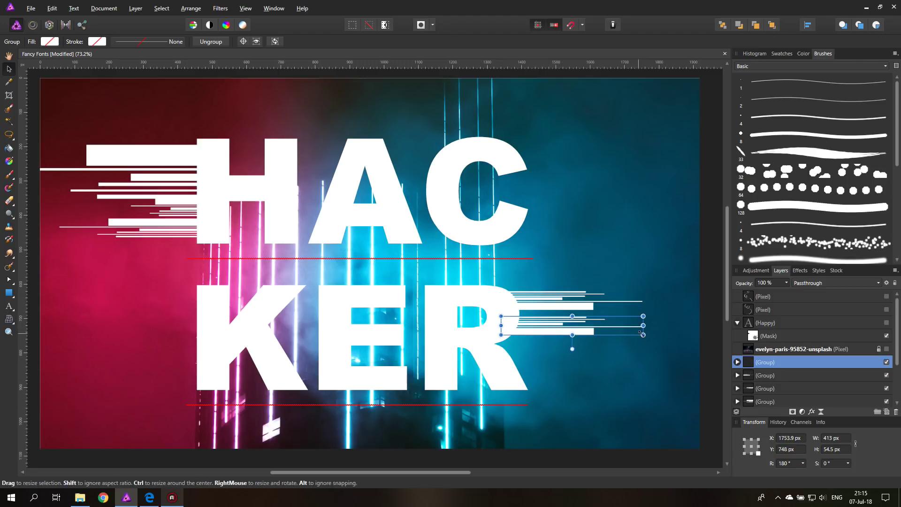
pyautogui.moveTo(642, 333); pyautogui.dragTo(697, 330)
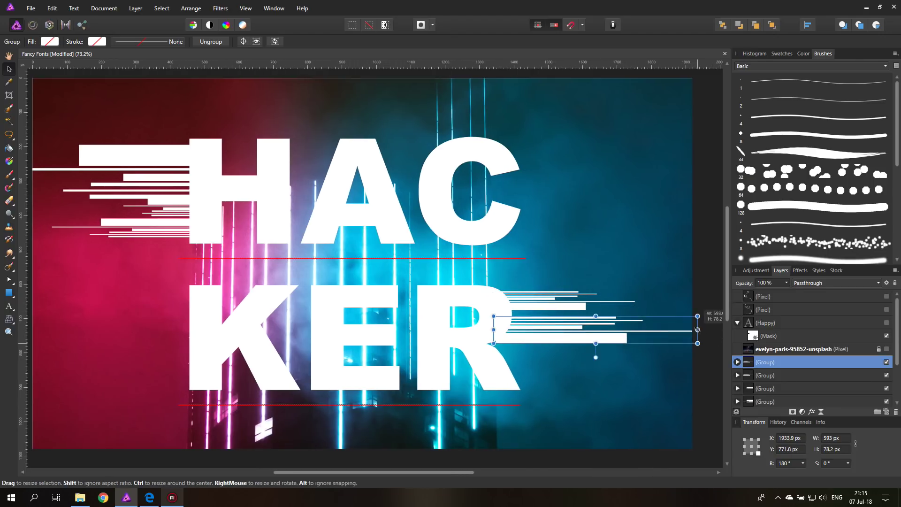
pyautogui.moveTo(595, 343); pyautogui.dragTo(596, 336)
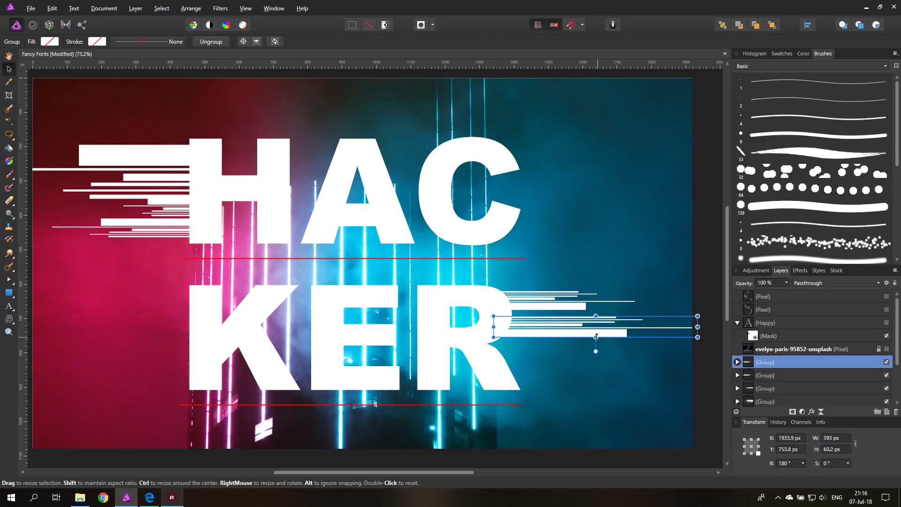
pyautogui.moveTo(519, 326); pyautogui.dragTo(539, 383)
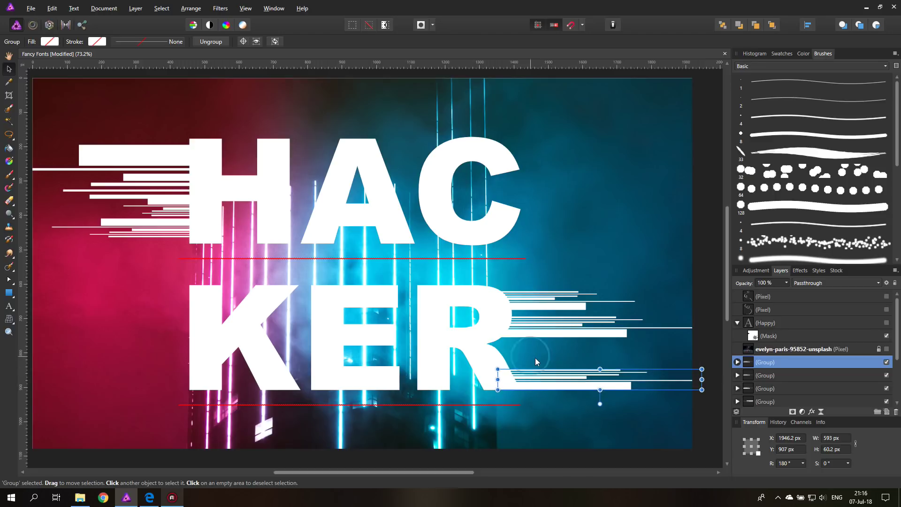
# Step: Copy the left bars higher up, flip vertically, shrink to about a third, then deselect
pyautogui.click(535, 358)
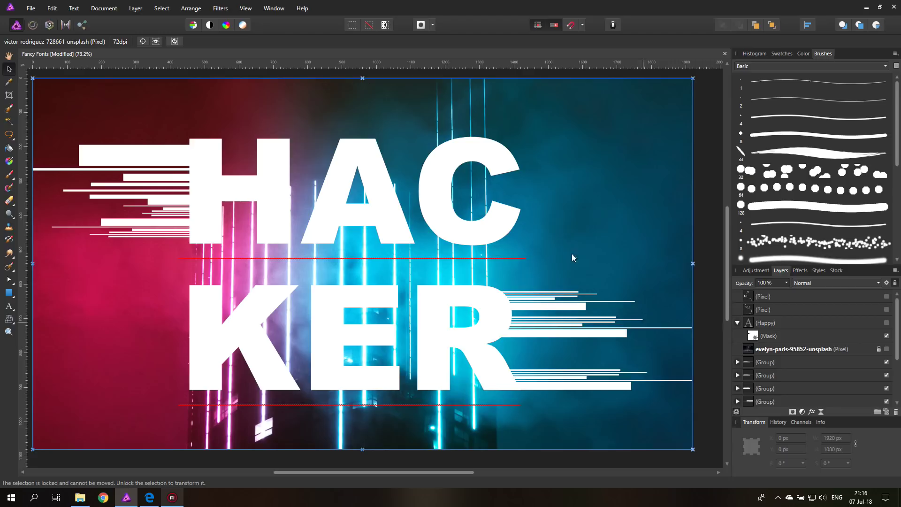
pyautogui.click(120, 149)
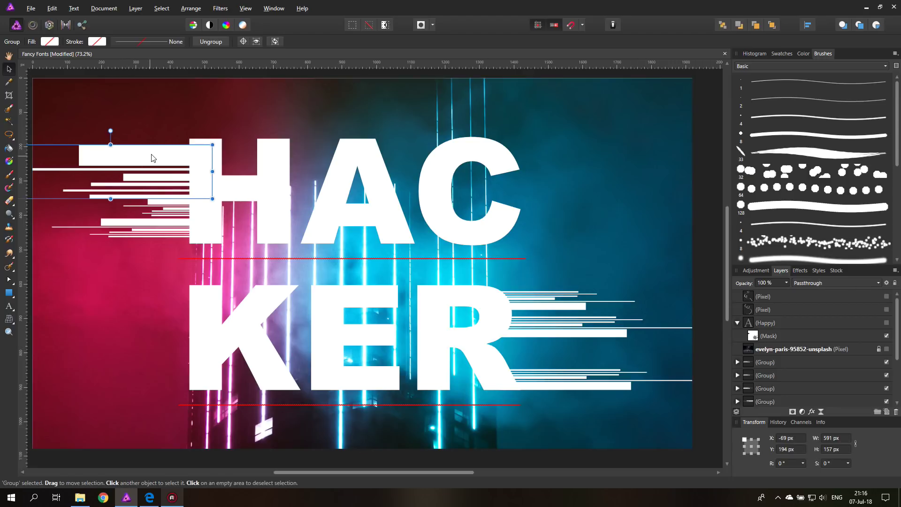
pyautogui.moveTo(150, 153); pyautogui.dragTo(176, 112)
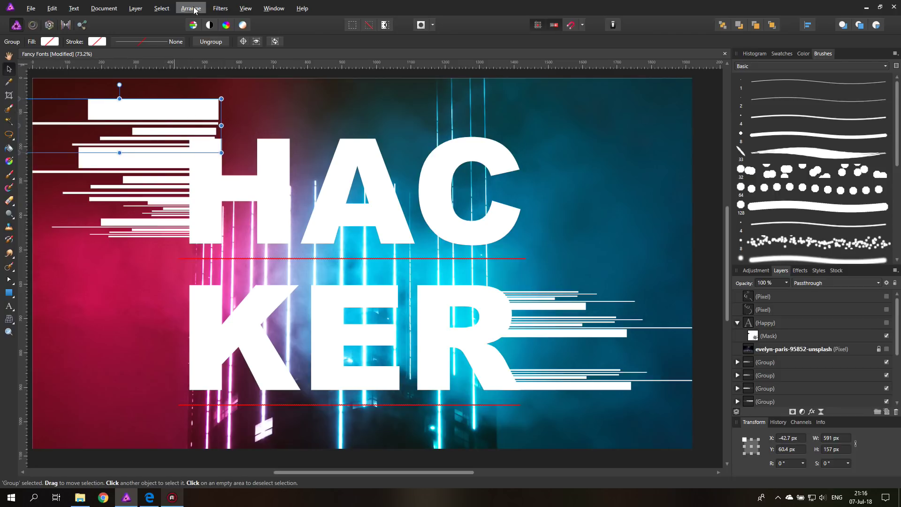
pyautogui.click(178, 10)
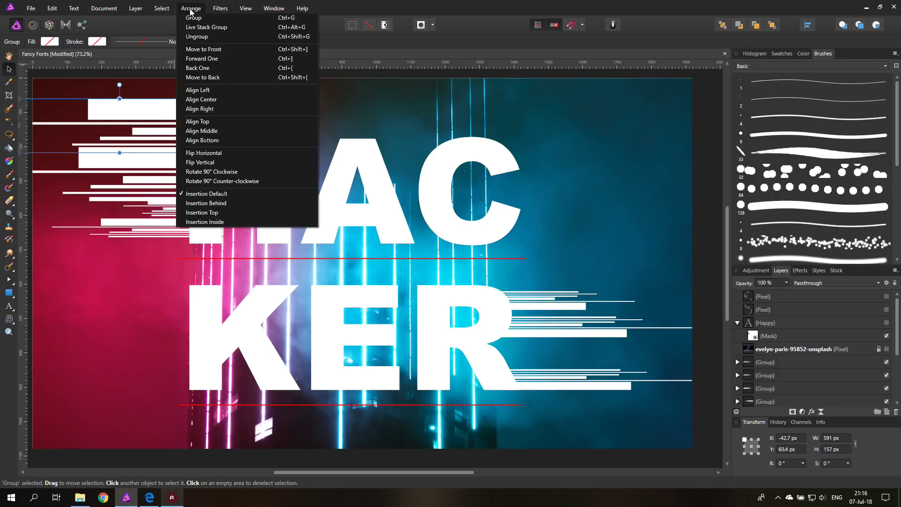
pyautogui.click(226, 168)
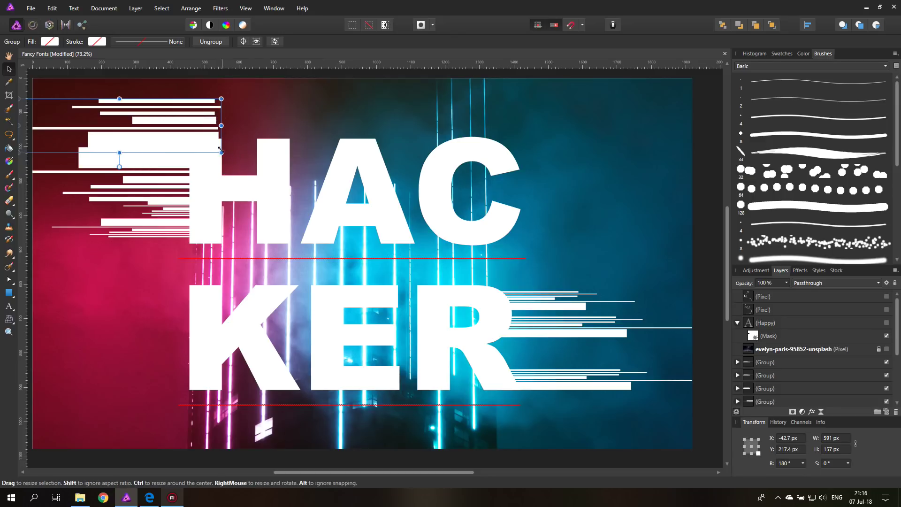
pyautogui.moveTo(221, 152); pyautogui.dragTo(179, 159)
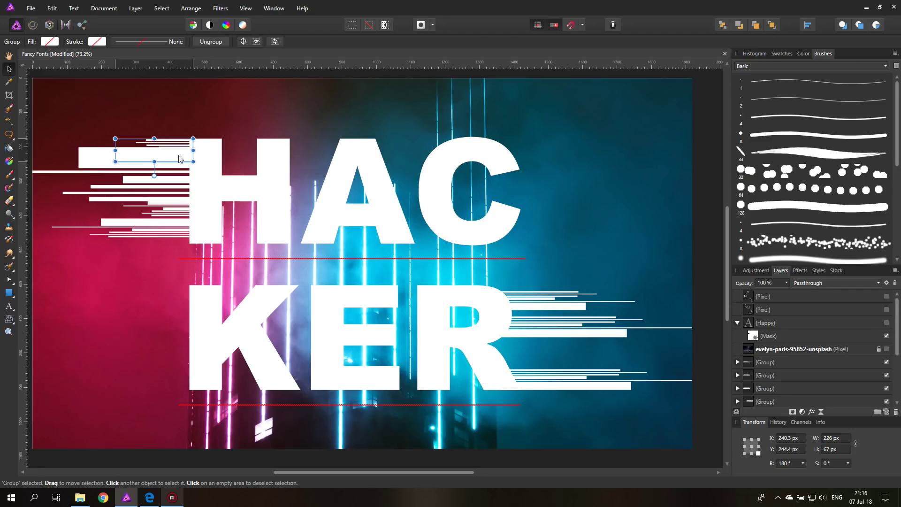
pyautogui.click(189, 114)
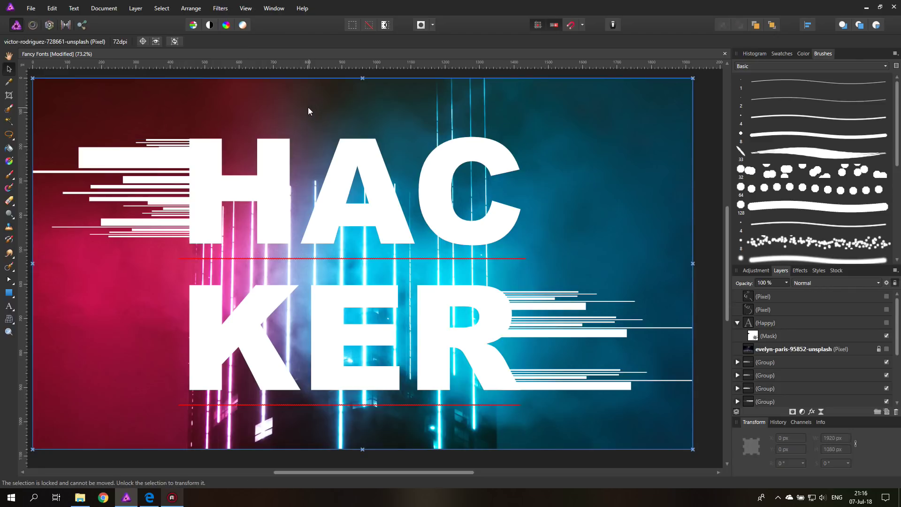
pyautogui.click(387, 74)
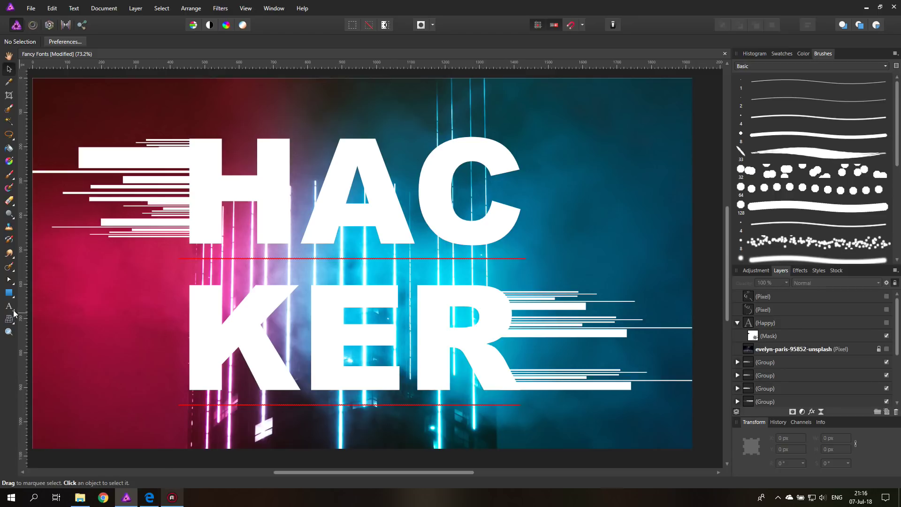
# Step: Draw a small white square left of the K and duplicate it down and right
pyautogui.click(9, 293)
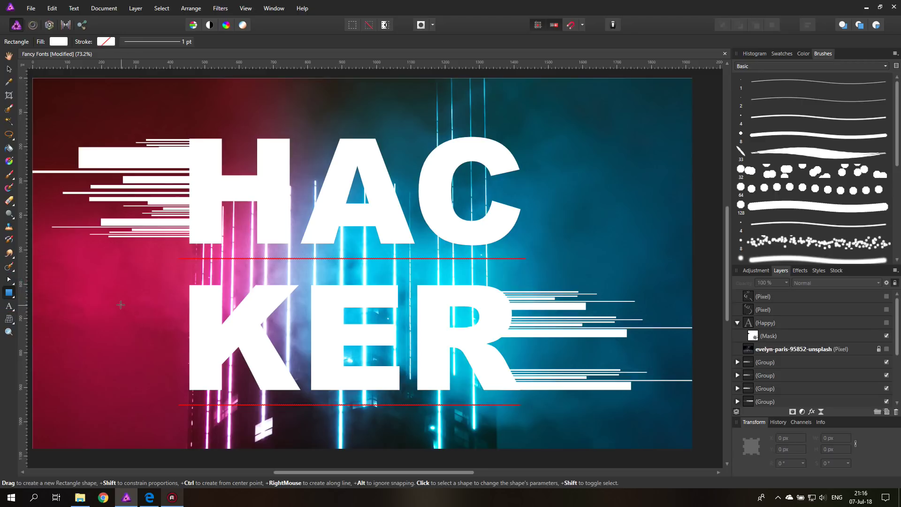
pyautogui.moveTo(122, 307); pyautogui.dragTo(136, 315)
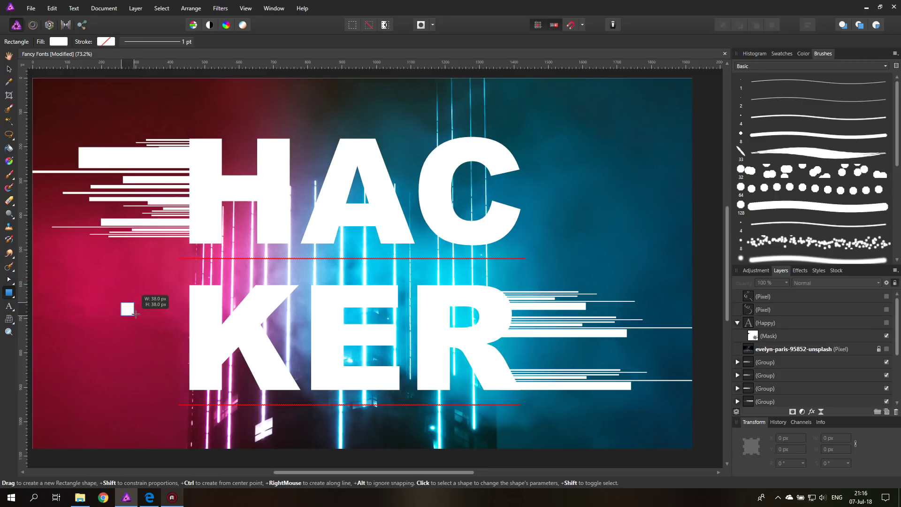
pyautogui.press('v')
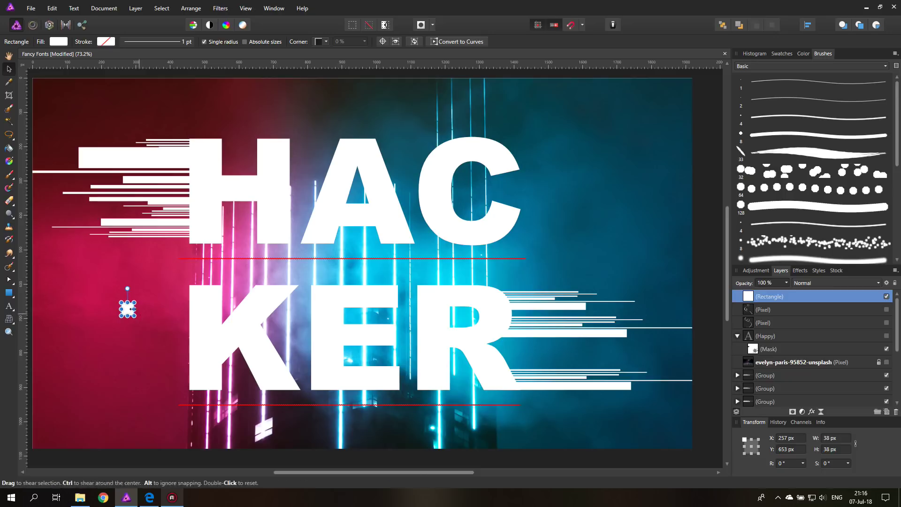
pyautogui.moveTo(132, 309)
pyautogui.mouseDown()
pyautogui.moveTo(151, 339)
pyautogui.moveTo(147, 327)
pyautogui.moveTo(122, 329)
pyautogui.moveTo(133, 326)
pyautogui.mouseUp()
# Step: Zoom in on the squares and place another duplicate square to the right
pyautogui.press('z')
pyautogui.click(125, 320)
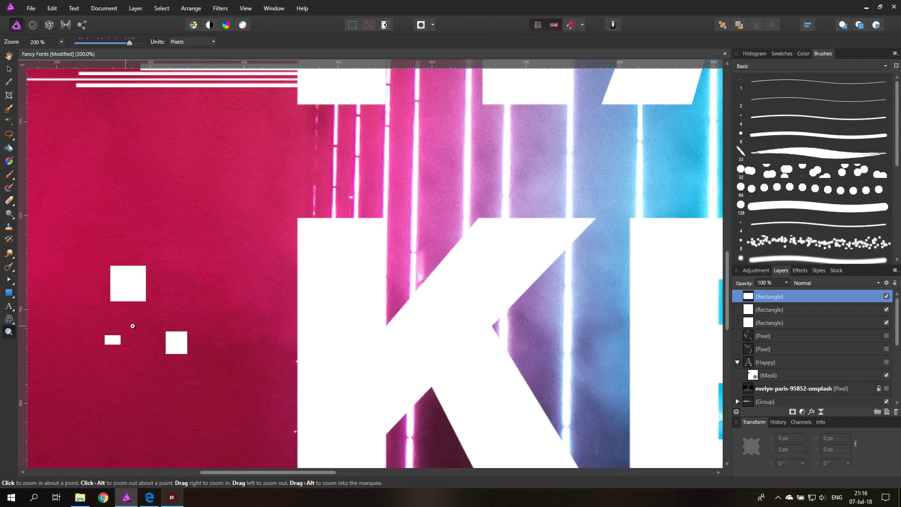
pyautogui.click(9, 69)
pyautogui.click(133, 287)
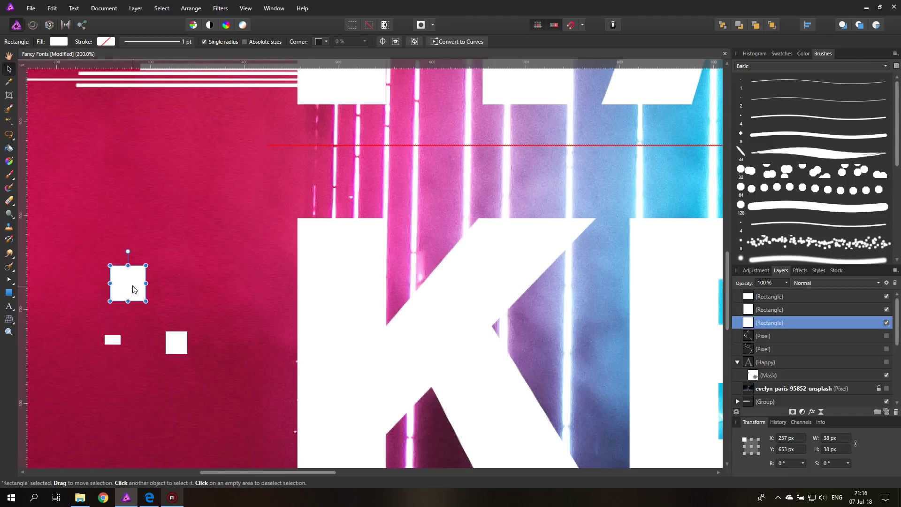
pyautogui.moveTo(133, 287); pyautogui.dragTo(186, 252)
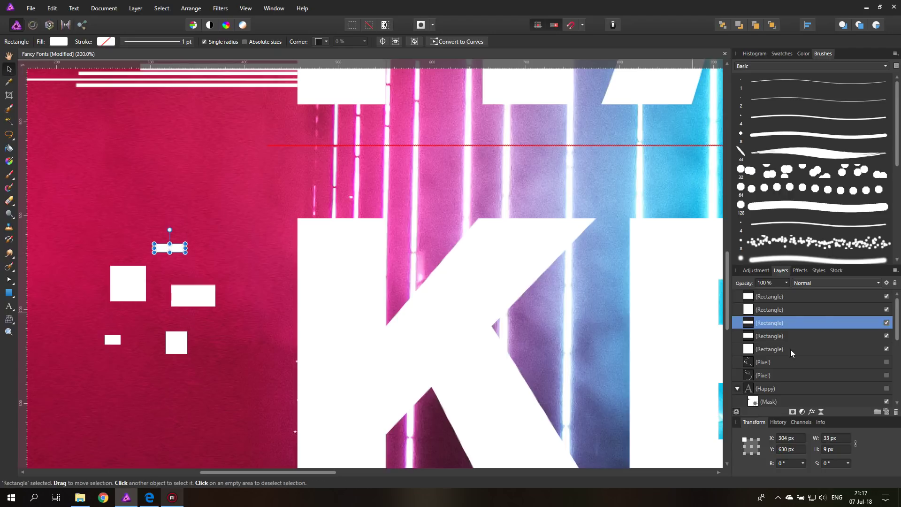
# Step: Group all five rectangle layers into one and fit the image in view
pyautogui.scroll(-3, 782, 314)
pyautogui.scroll(3, 775, 301)
pyautogui.click(768, 299)
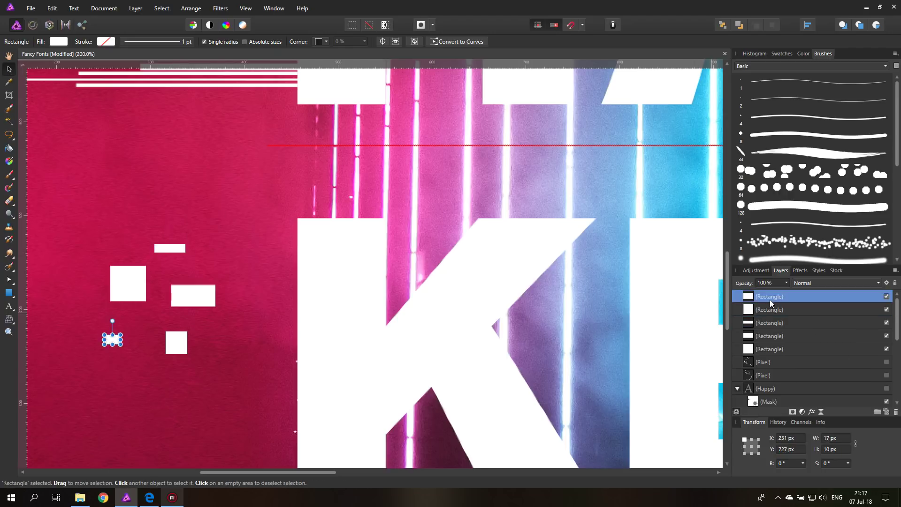
pyautogui.keyDown('shift'); pyautogui.click(784, 349); pyautogui.keyUp('shift')
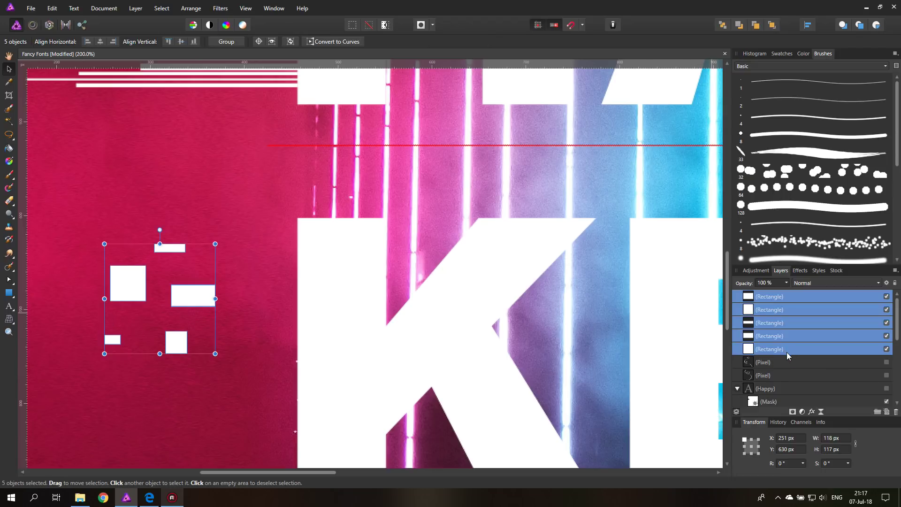
pyautogui.hotkey('ctrl', 'g')
pyautogui.hotkey('ctrl', '0')
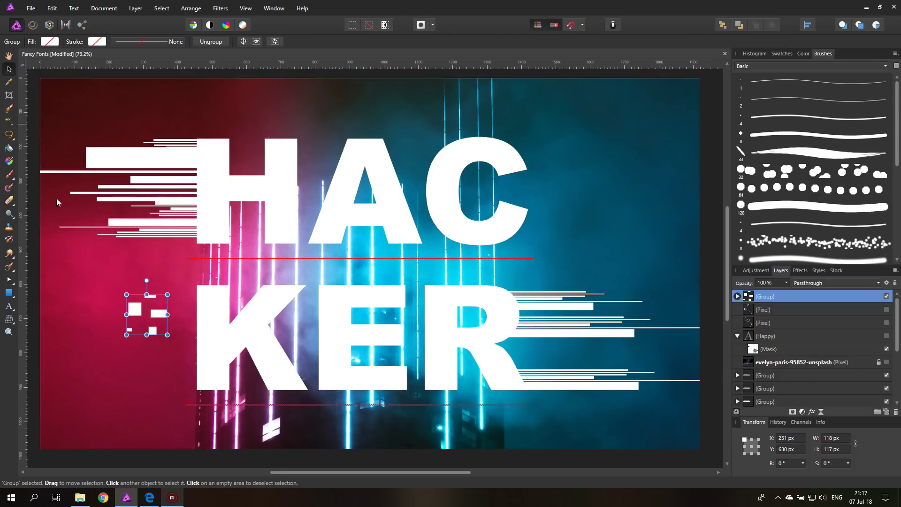
# Step: Move the square group nearer the K, add a smaller copy further left, and duplicate the glitch lines
pyautogui.moveTo(159, 300); pyautogui.dragTo(100, 312)
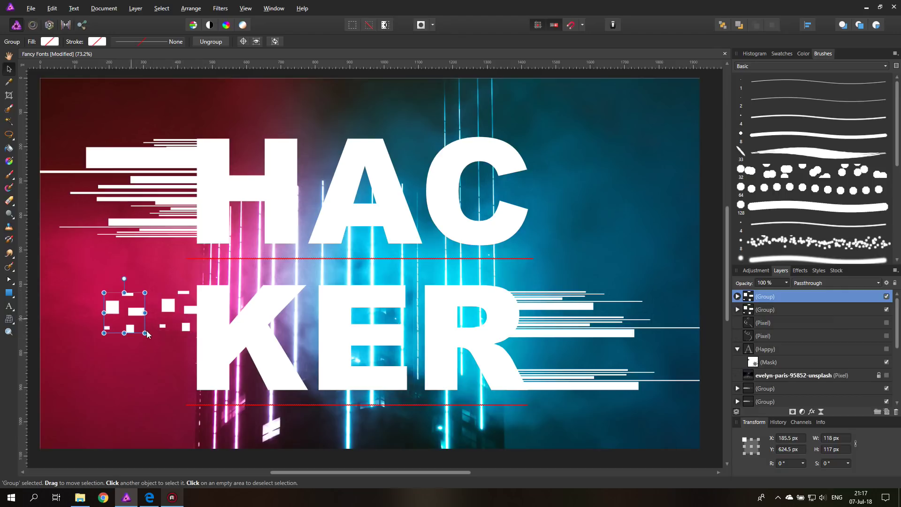
pyautogui.moveTo(145, 333); pyautogui.dragTo(181, 346)
pyautogui.click(163, 319)
pyautogui.hotkey('ctrl', 'j')
pyautogui.hotkey('ctrl', 'j')
# Step: Move a copy of the small glitch cluster beside the C, squashed to about half height
pyautogui.click(214, 359)
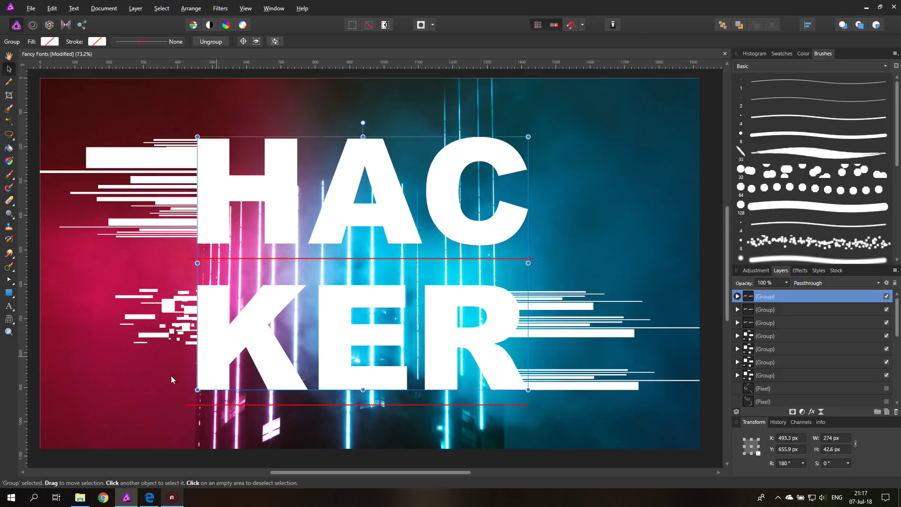
pyautogui.click(139, 380)
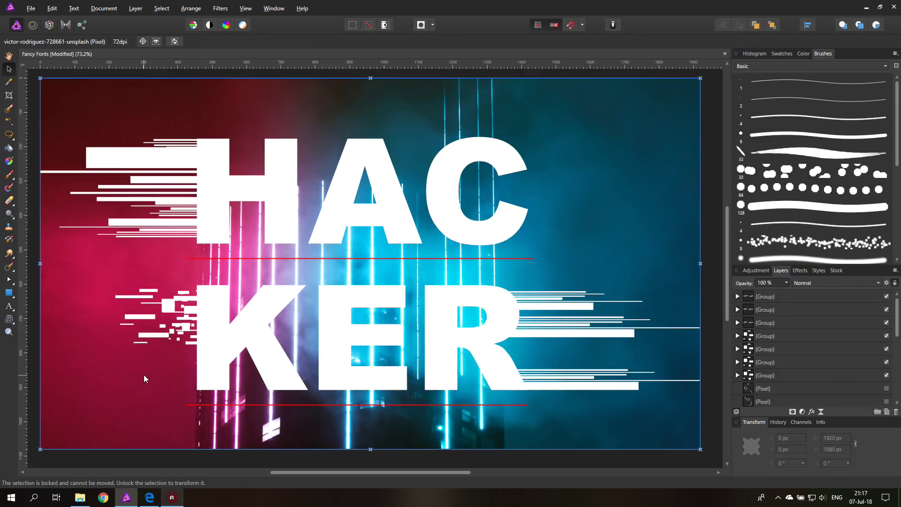
pyautogui.click(171, 310)
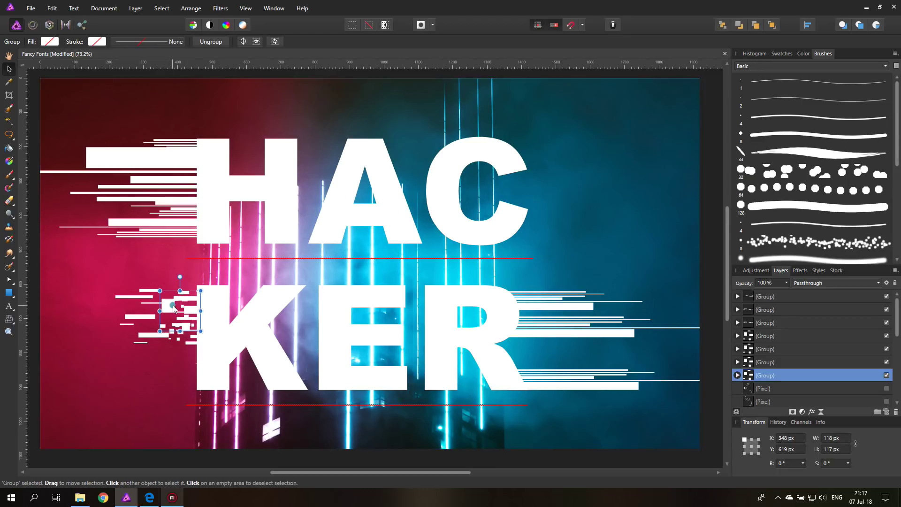
pyautogui.moveTo(173, 307); pyautogui.dragTo(637, 153)
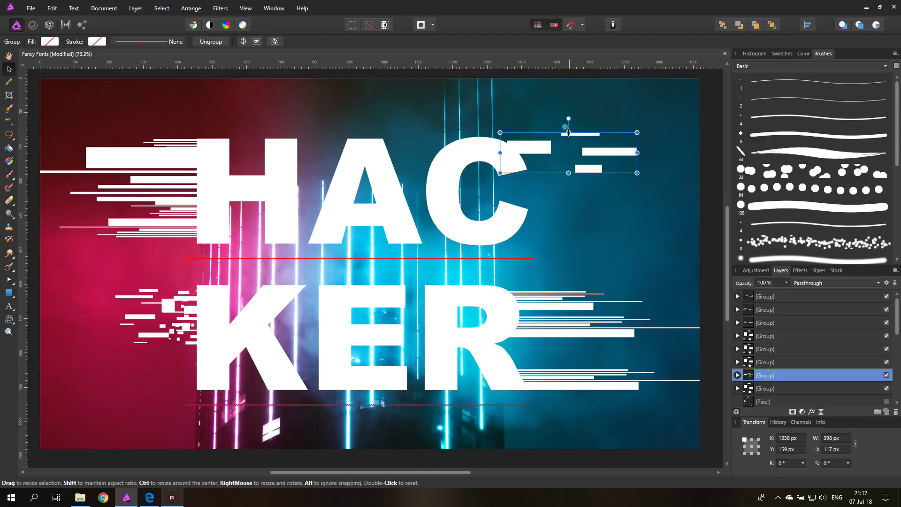
pyautogui.moveTo(568, 133); pyautogui.dragTo(664, 148)
pyautogui.moveTo(604, 149); pyautogui.dragTo(629, 151)
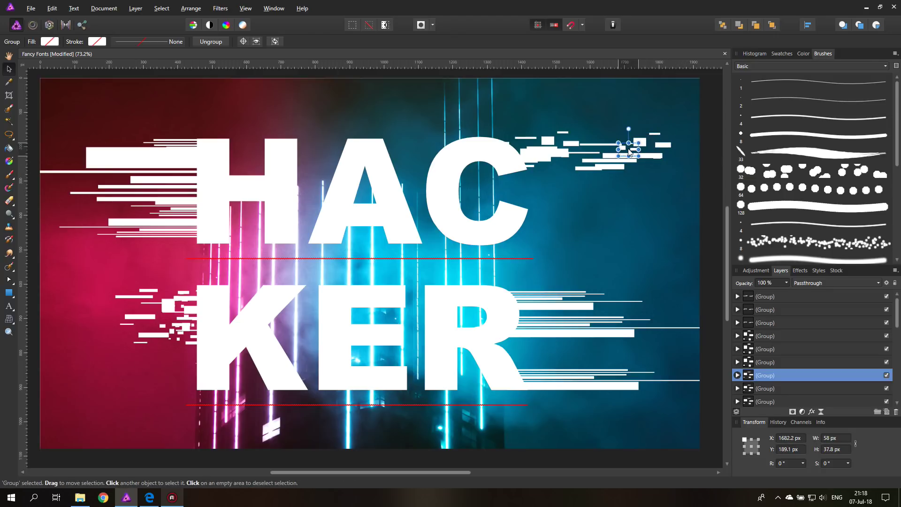
pyautogui.click(707, 154)
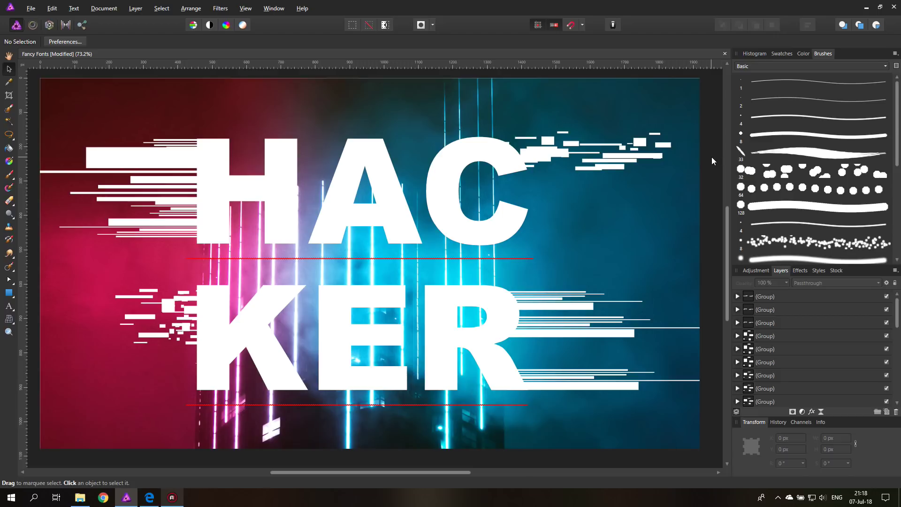
# Step: Shift the upper-right glitch cluster left toward the C and place a copy of the left bars over it
pyautogui.click(639, 143)
pyautogui.moveTo(505, 145); pyautogui.dragTo(487, 144)
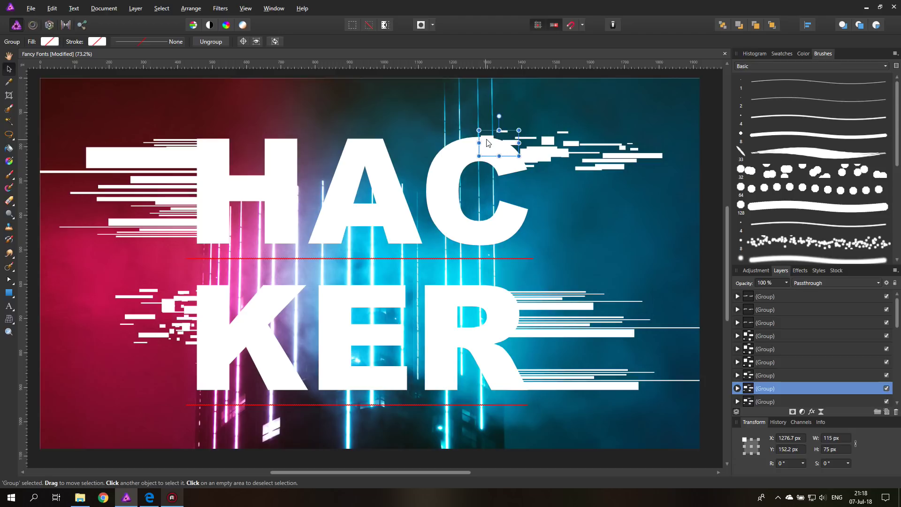
pyautogui.click(150, 162)
pyautogui.moveTo(155, 159); pyautogui.dragTo(497, 147)
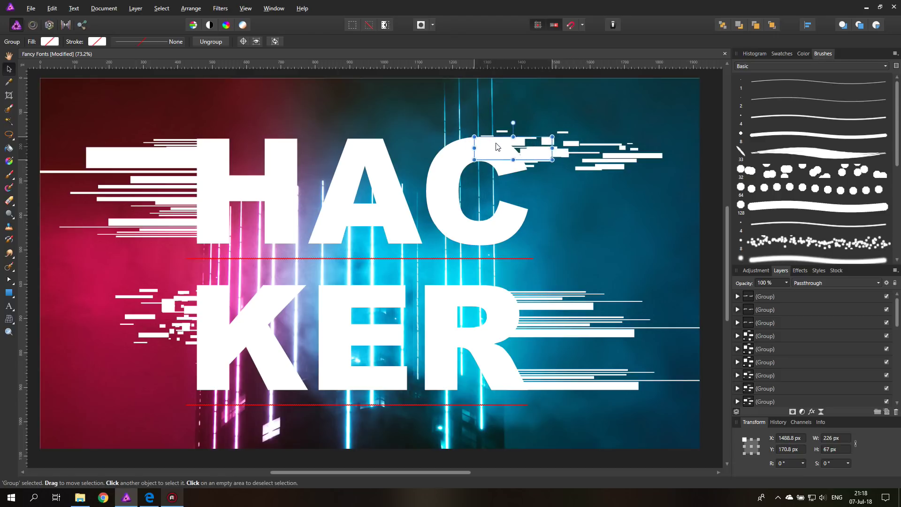
pyautogui.click(283, 74)
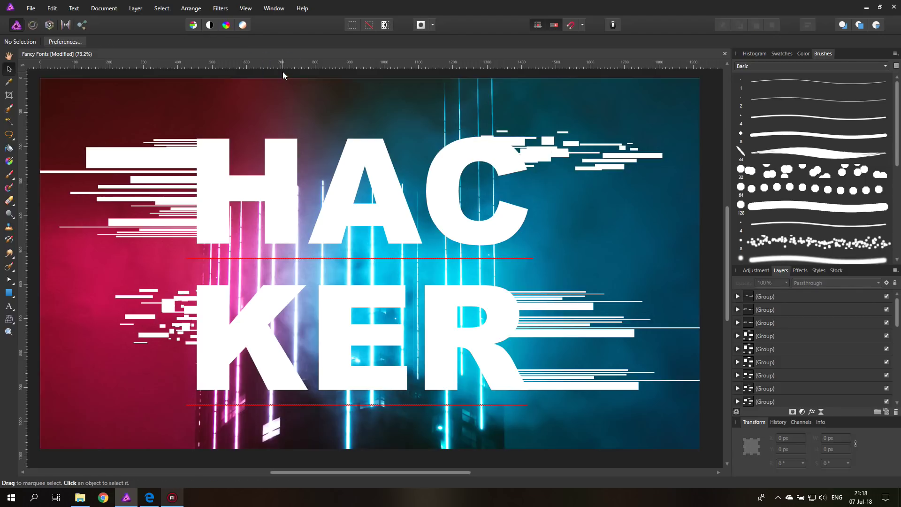